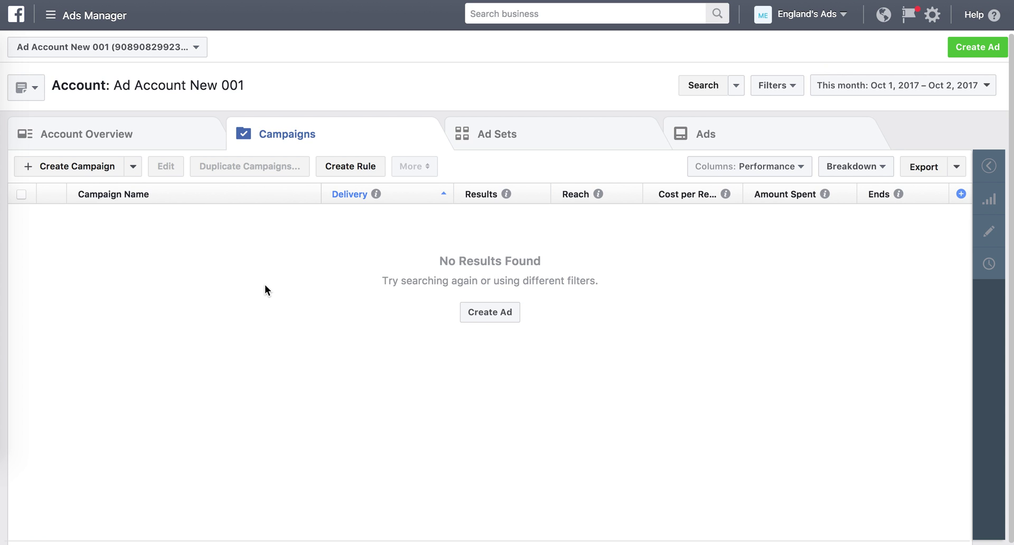
# Begin a new ad and pick Lead generation under Consideration as the campaign objective.
pyautogui.click(974, 46)
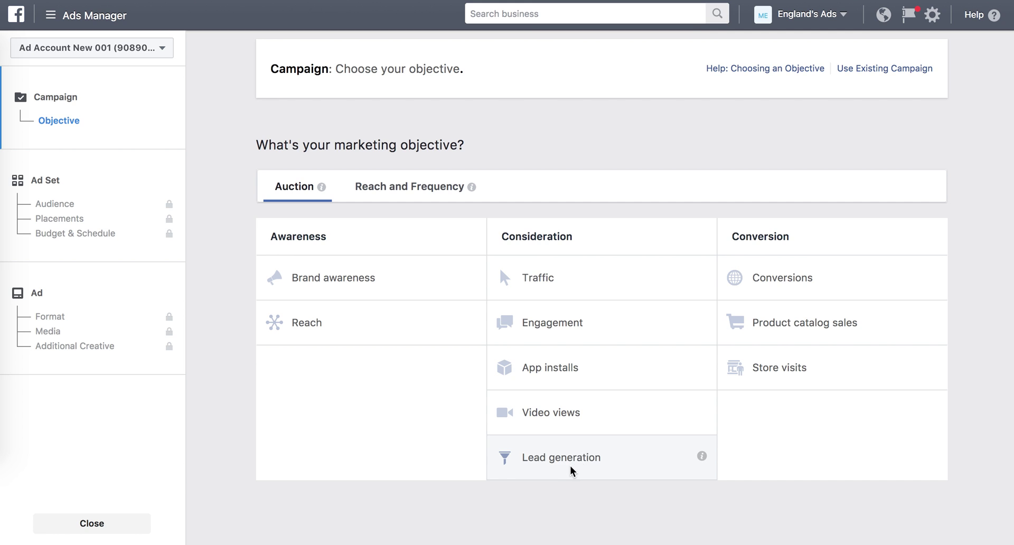
pyautogui.click(636, 458)
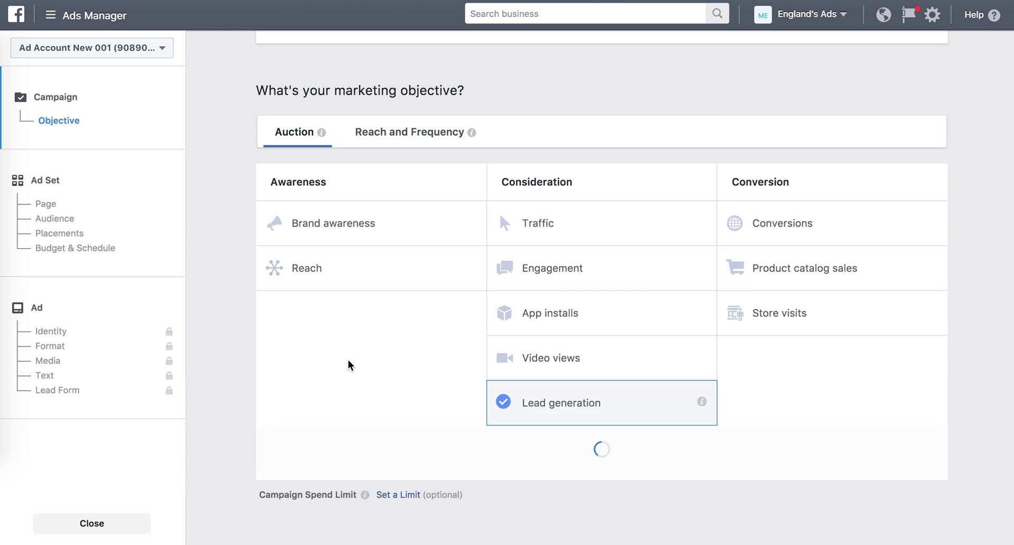
pyautogui.scroll(-5, 322, 363)
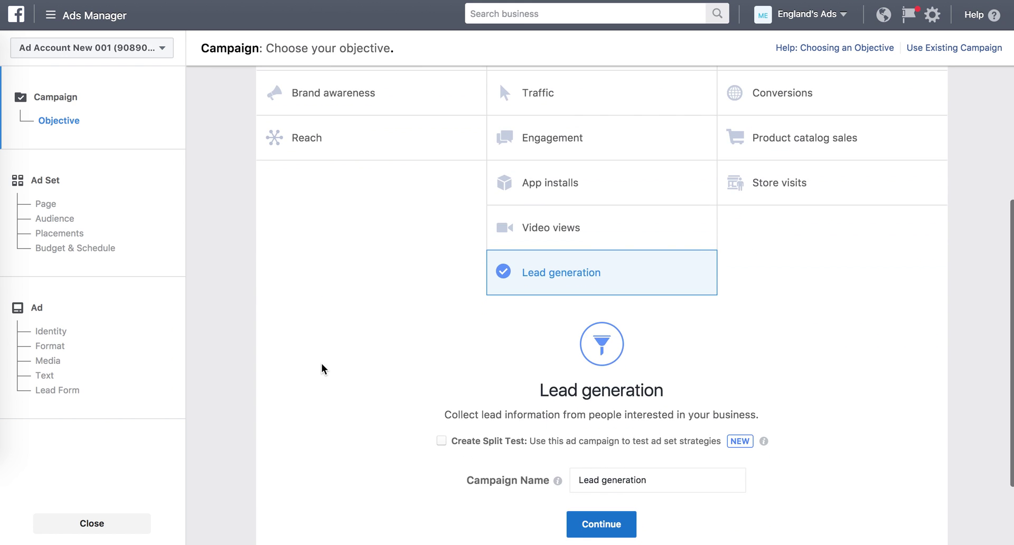
# Rename the campaign to 'Just Sold - 123 Home Street' and continue to ad set setup.
pyautogui.moveTo(654, 384); pyautogui.dragTo(570, 388)
pyautogui.write('Just')
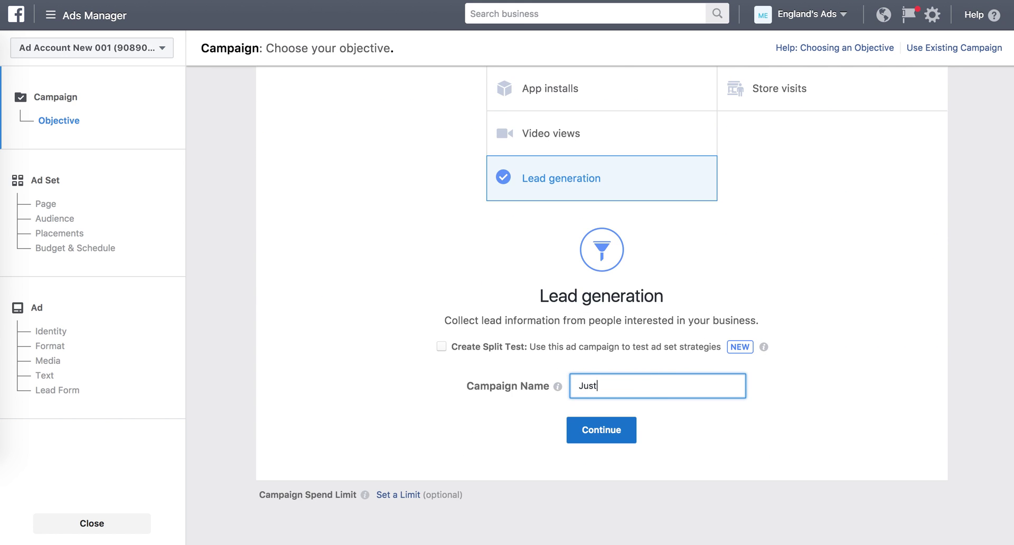
pyautogui.write(' Sold - 123 Home Street')
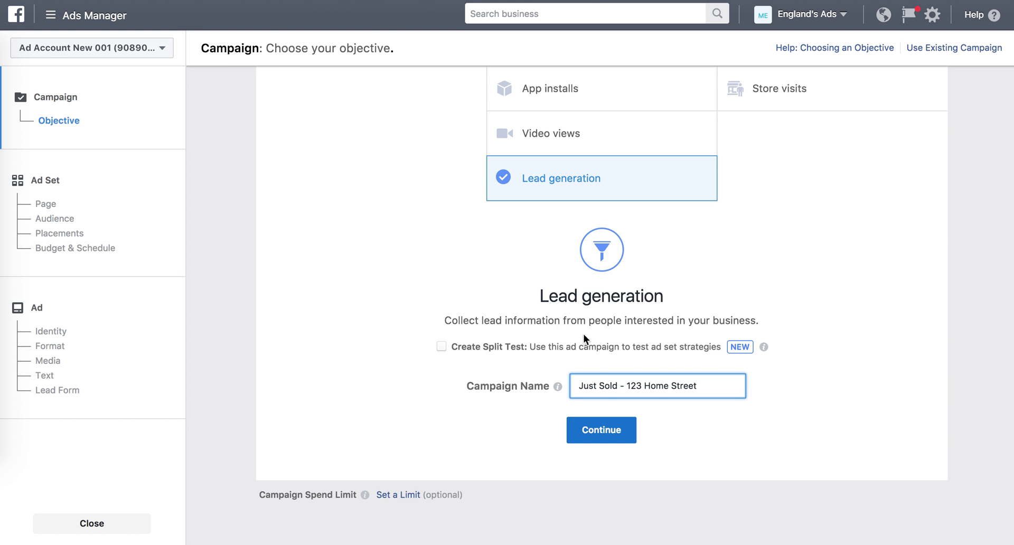
pyautogui.click(592, 431)
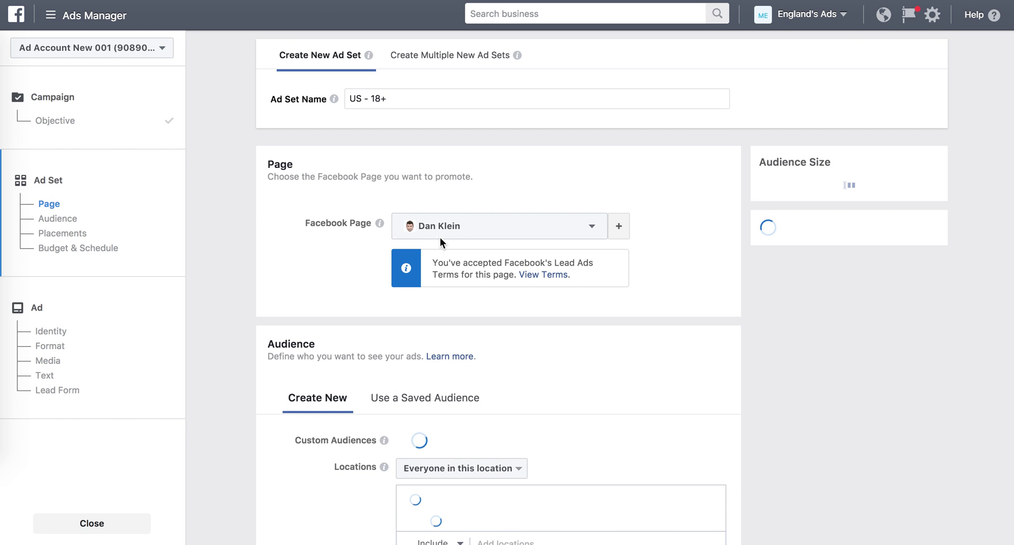
# Search Pages for 'marketing' and choose Marketing For Homes as the promoted Facebook Page.
pyautogui.click(458, 227)
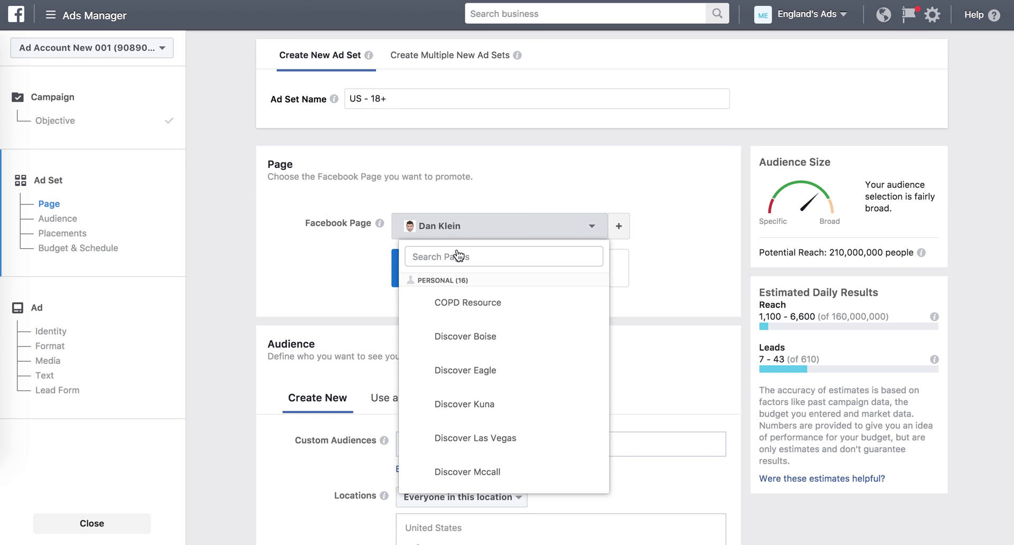
pyautogui.click(457, 255)
pyautogui.write('marketing')
pyautogui.click(483, 309)
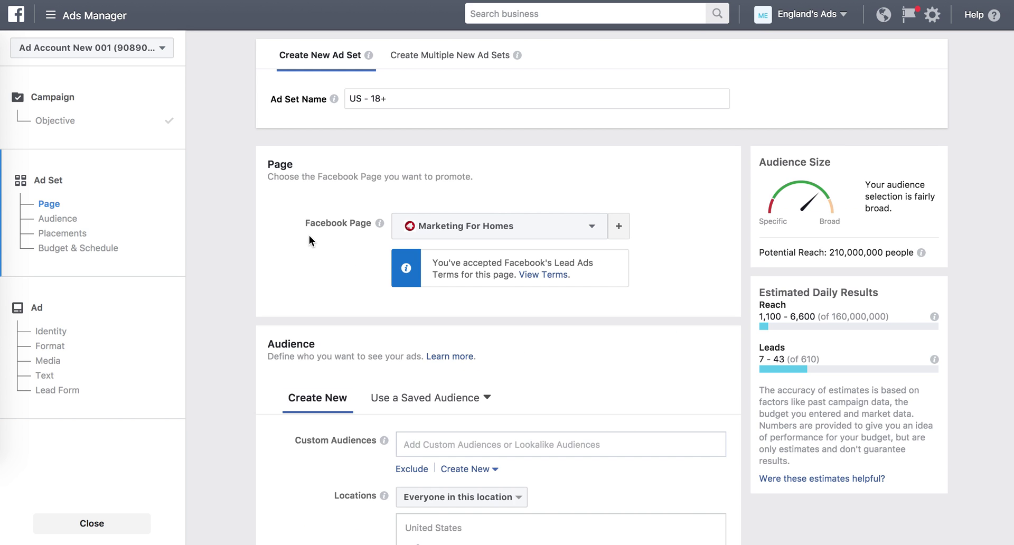
pyautogui.scroll(-1, 293, 246)
pyautogui.rightClick(292, 246)
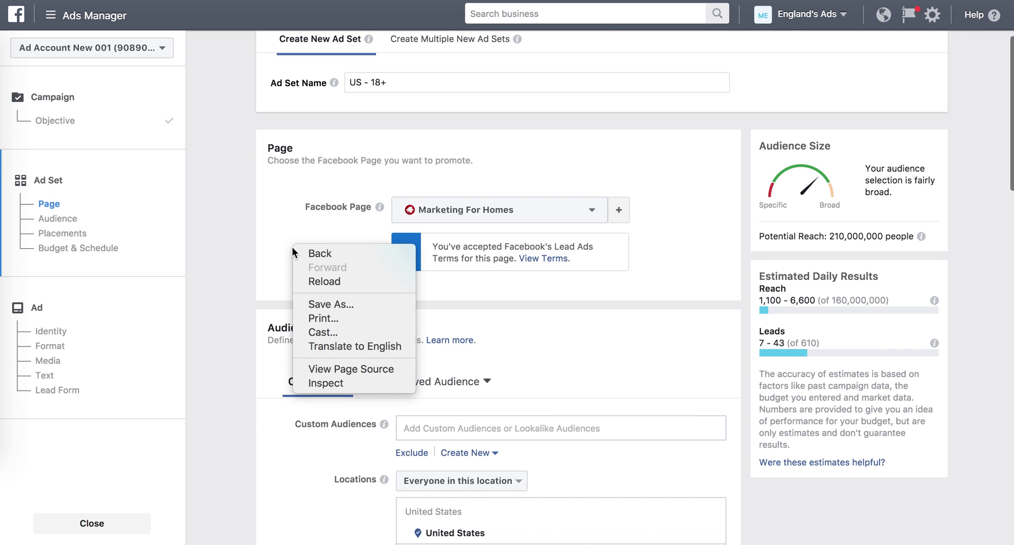
pyautogui.click(267, 207)
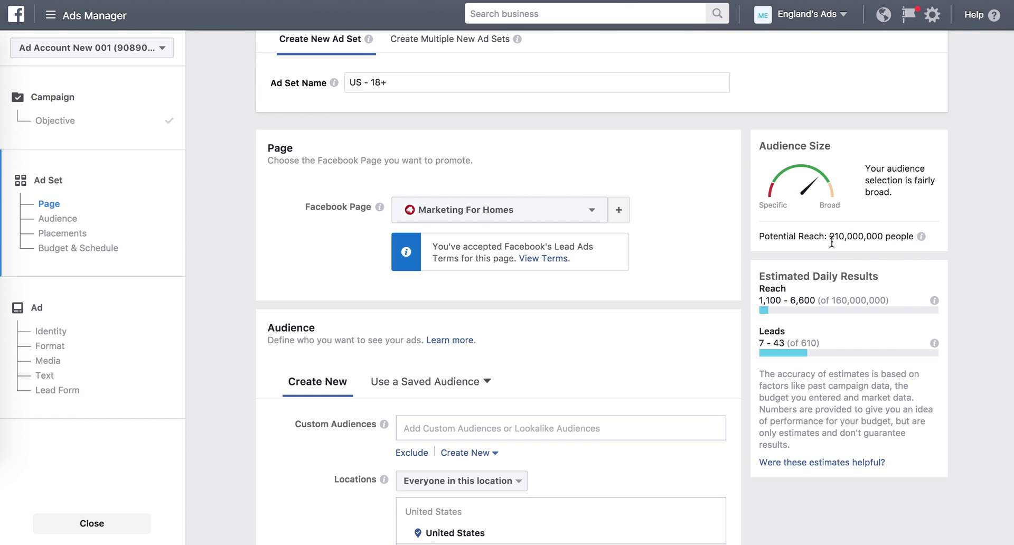
pyautogui.moveTo(831, 237); pyautogui.dragTo(914, 236)
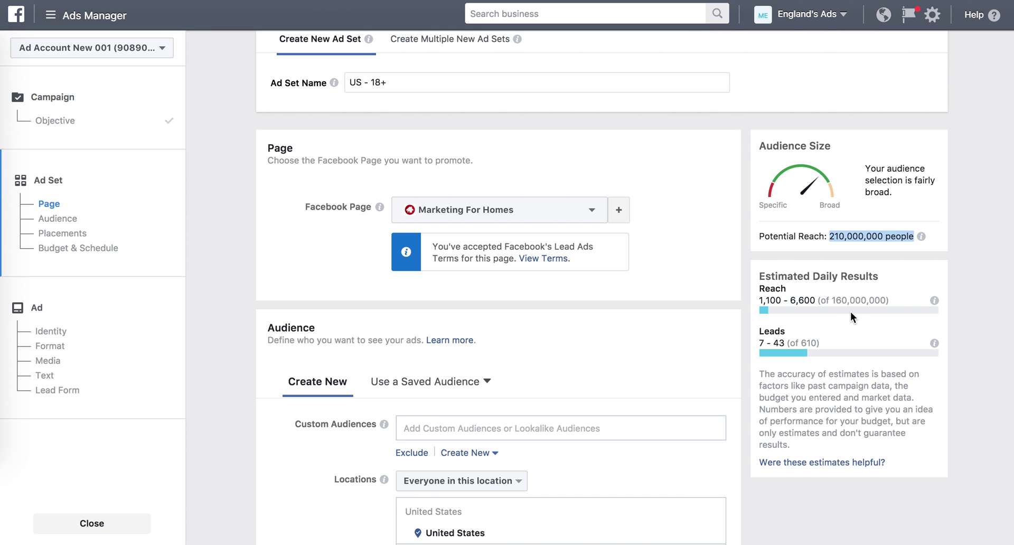
pyautogui.scroll(-2, 847, 319)
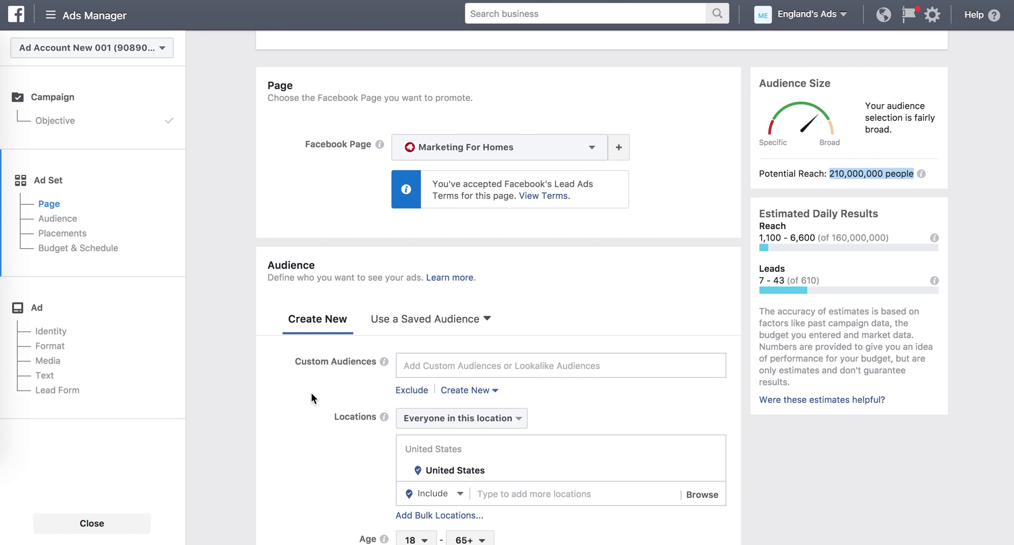
pyautogui.scroll(-2, 303, 395)
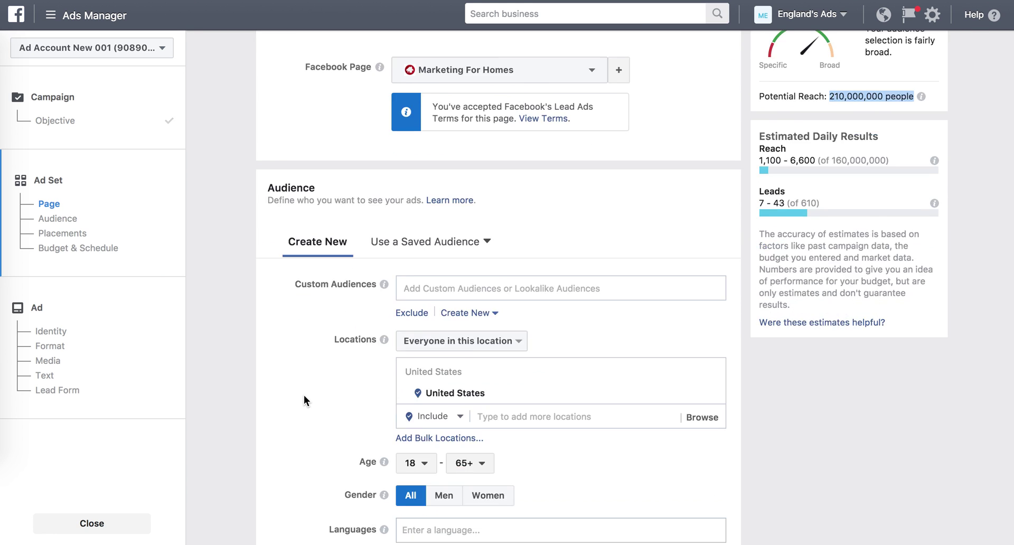
pyautogui.scroll(-2, 334, 407)
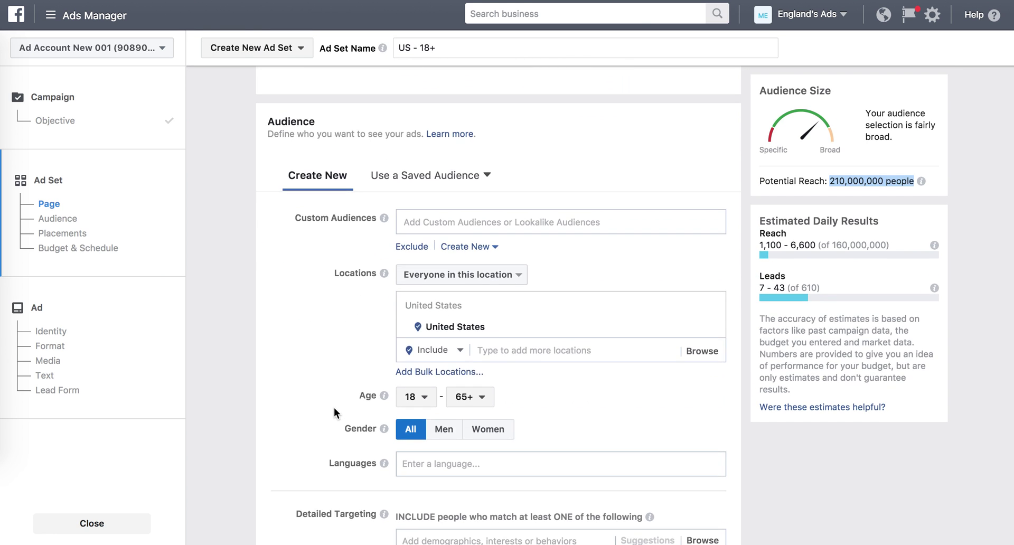
pyautogui.click(609, 347)
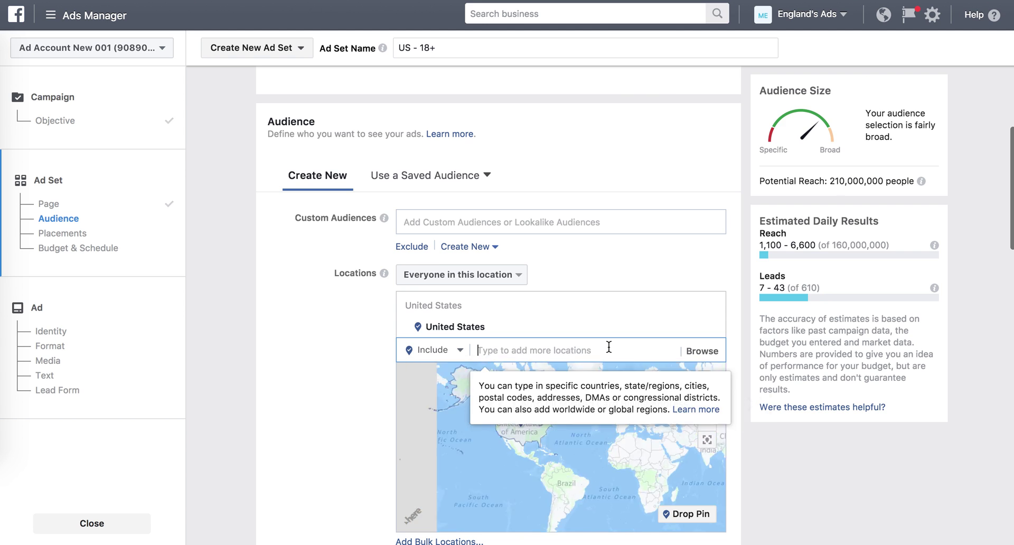
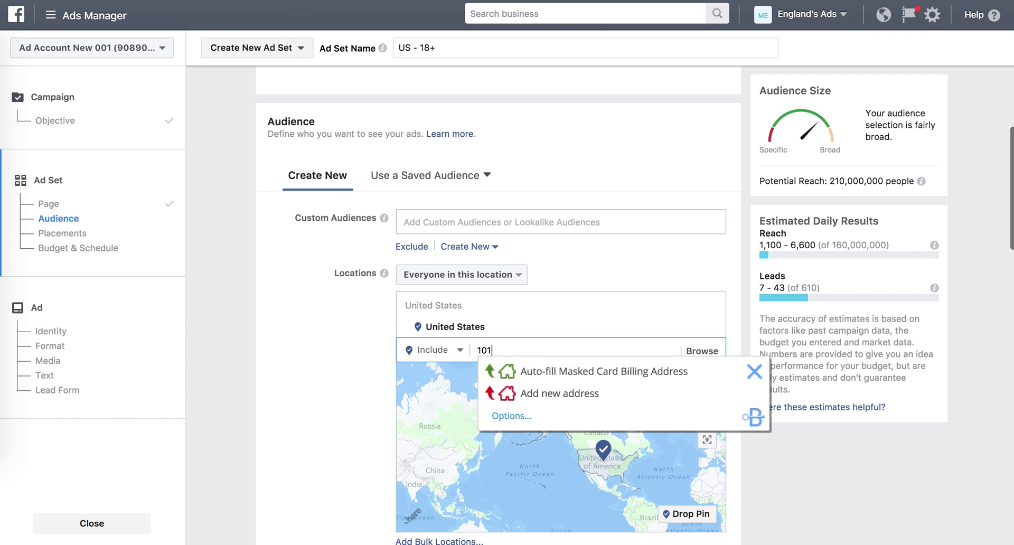
pyautogui.click(755, 371)
pyautogui.doubleClick(568, 355)
pyautogui.press('Right')
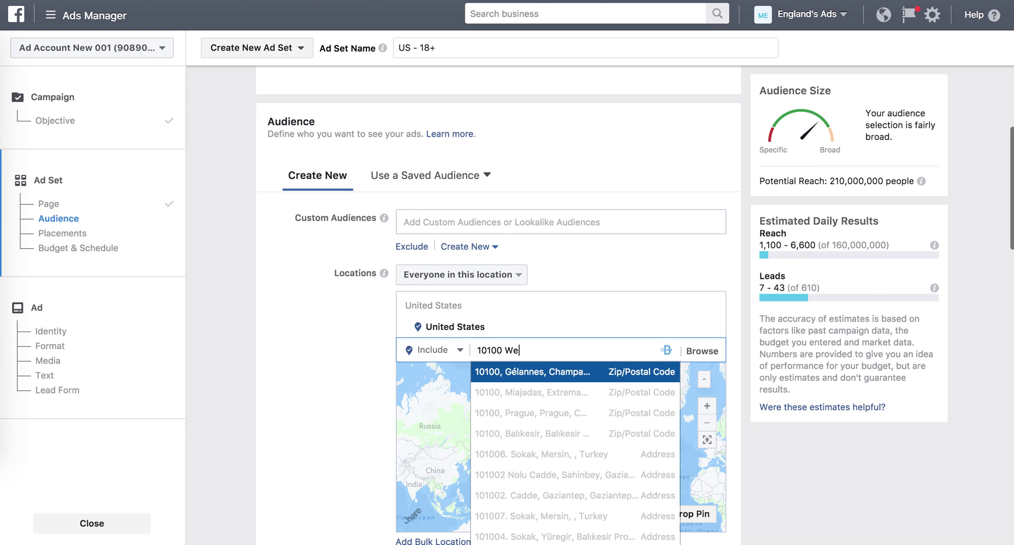
pyautogui.press('Down')
pyautogui.press('Up')
pyautogui.press('Return')
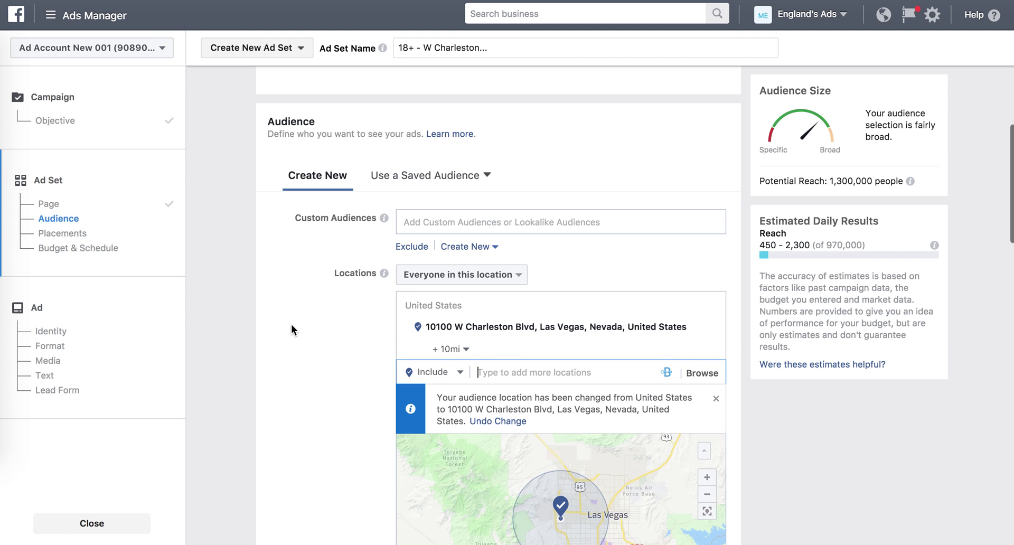
pyautogui.scroll(-3, 291, 325)
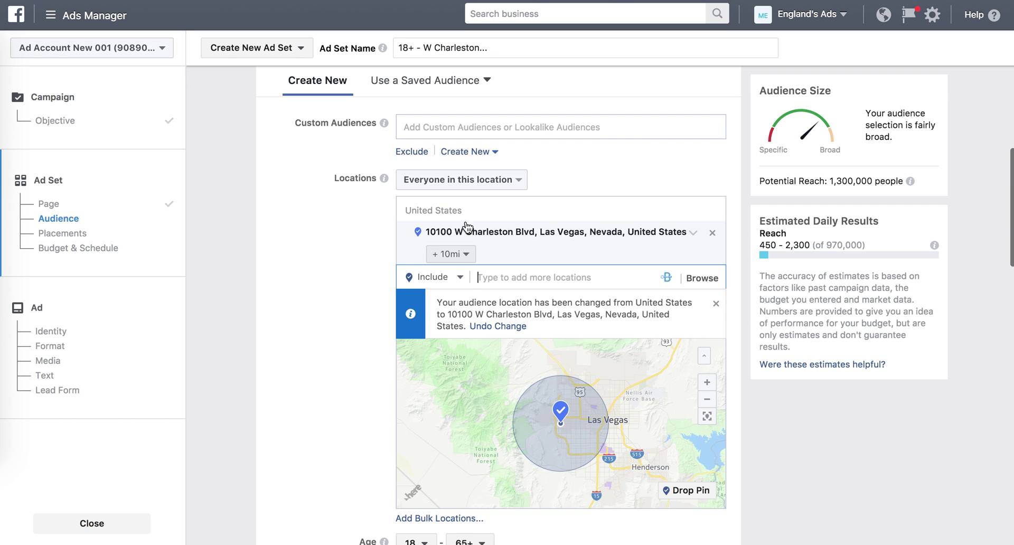
# Target only people who live in the location, with the radius reduced from 10 mi to 3 mi.
pyautogui.click(460, 183)
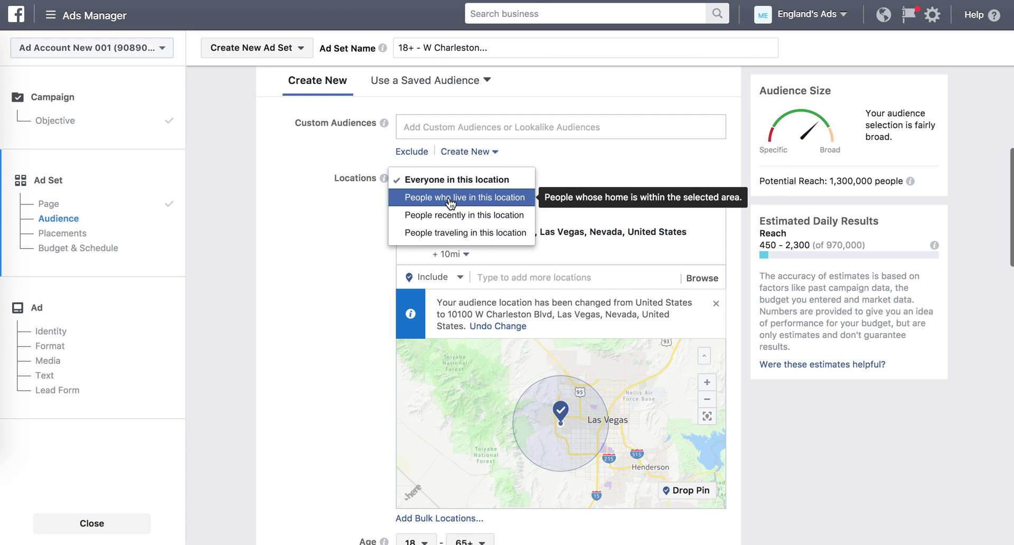
pyautogui.click(450, 199)
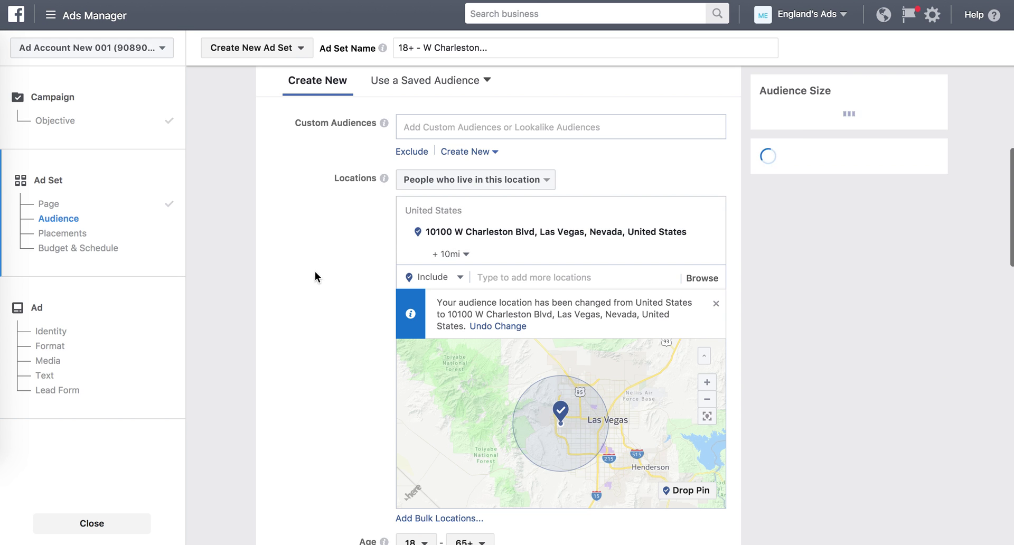
pyautogui.click(449, 256)
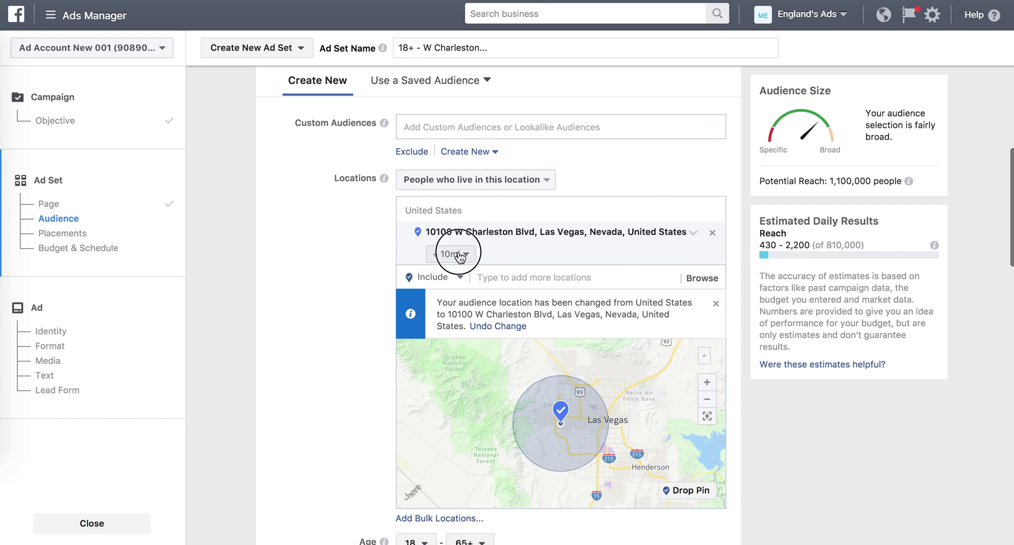
pyautogui.click(503, 275)
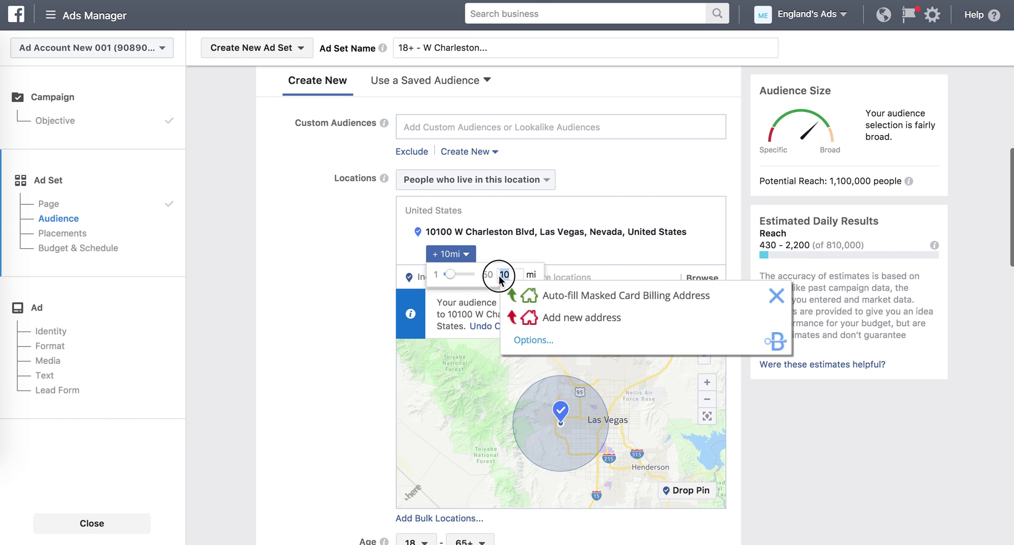
pyautogui.press('BackSpace')
pyautogui.press('BackSpace')
pyautogui.write('3')
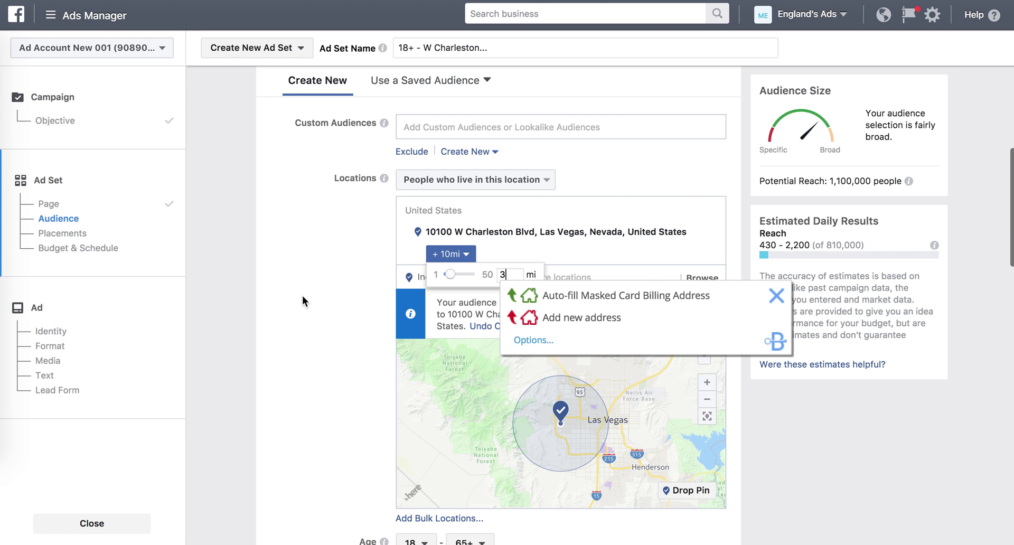
pyautogui.click(777, 295)
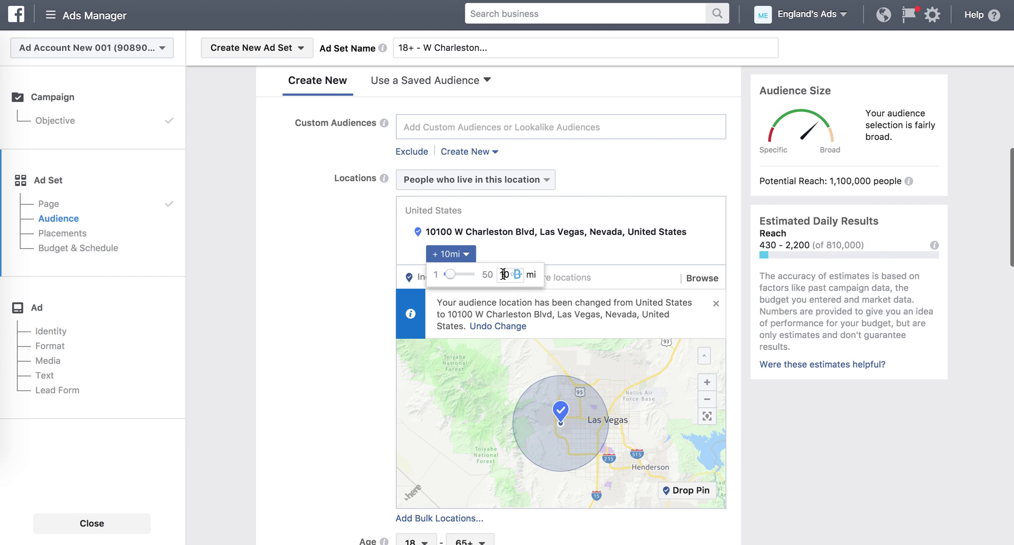
pyautogui.press('BackSpace')
pyautogui.press('BackSpace')
pyautogui.write('3')
pyautogui.click(331, 276)
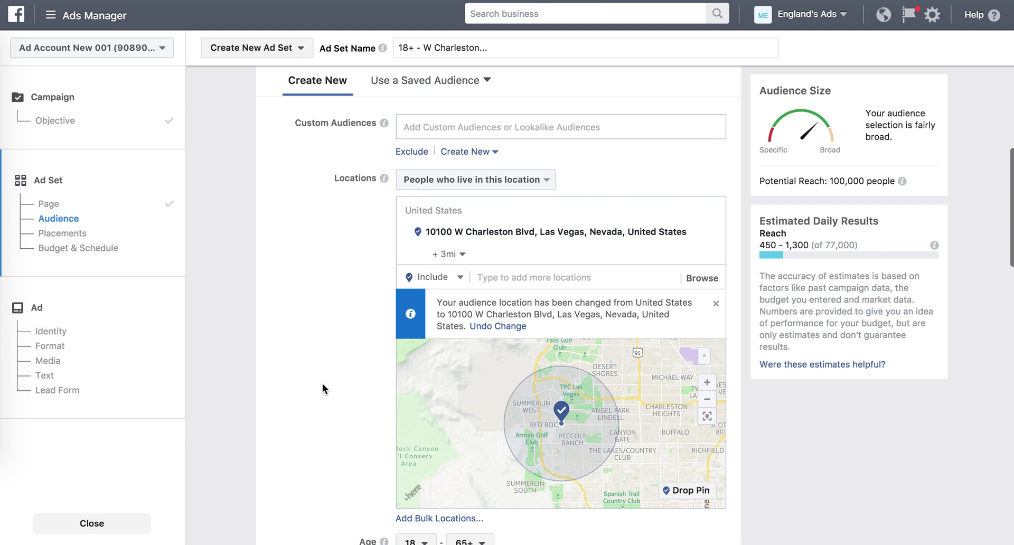
# Change the minimum age in the Age dropdown from 18 to 28.
pyautogui.scroll(-3, 322, 384)
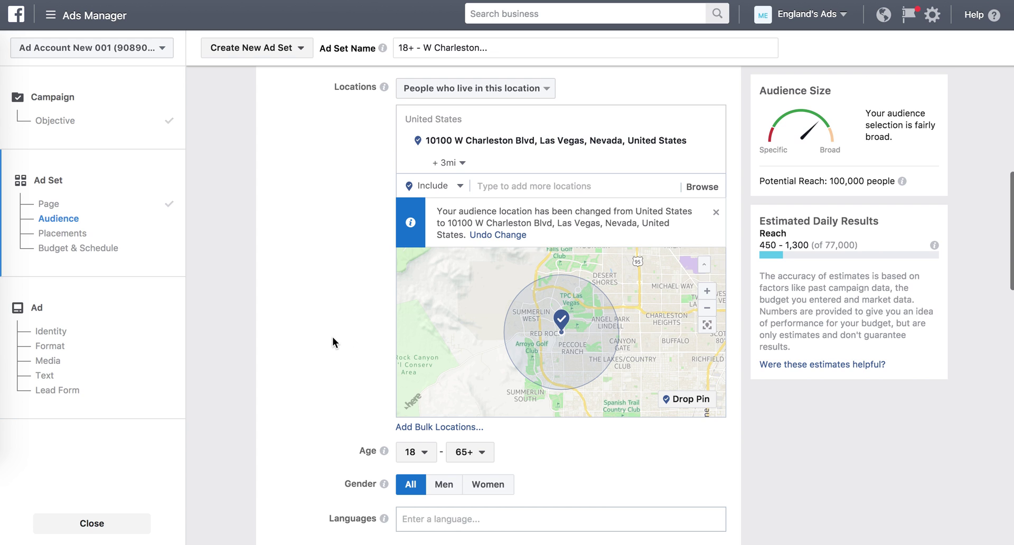
pyautogui.scroll(-3, 334, 341)
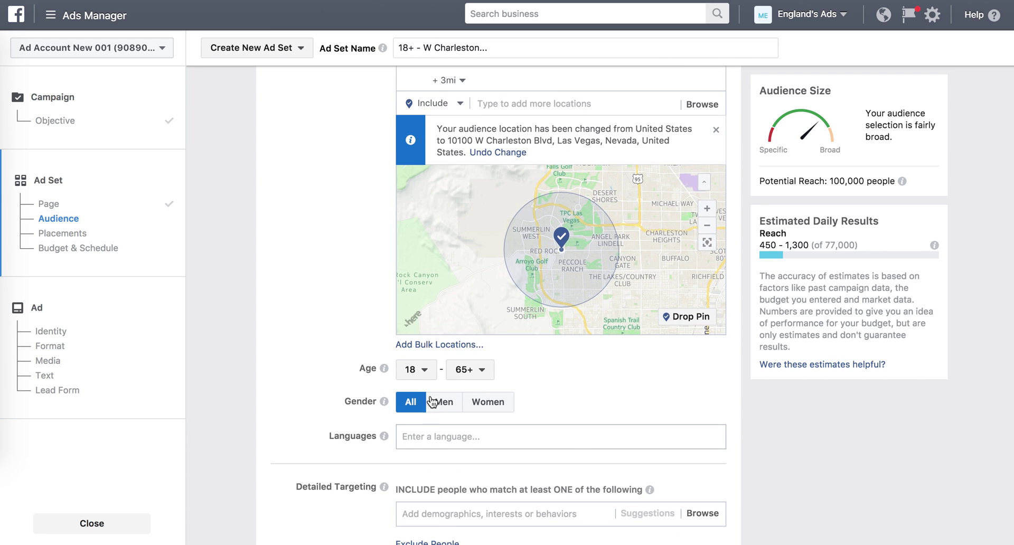
pyautogui.click(426, 372)
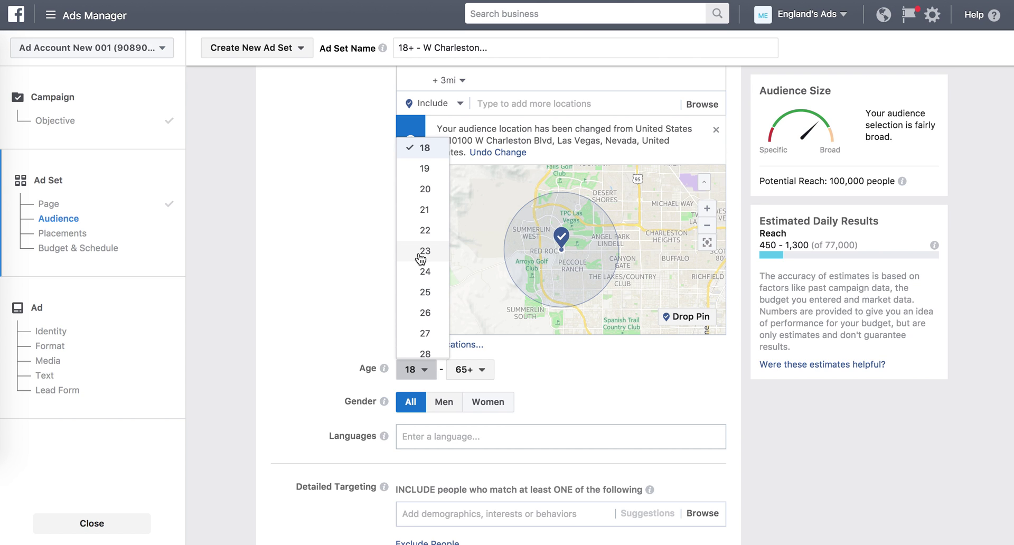
pyautogui.scroll(-2, 421, 259)
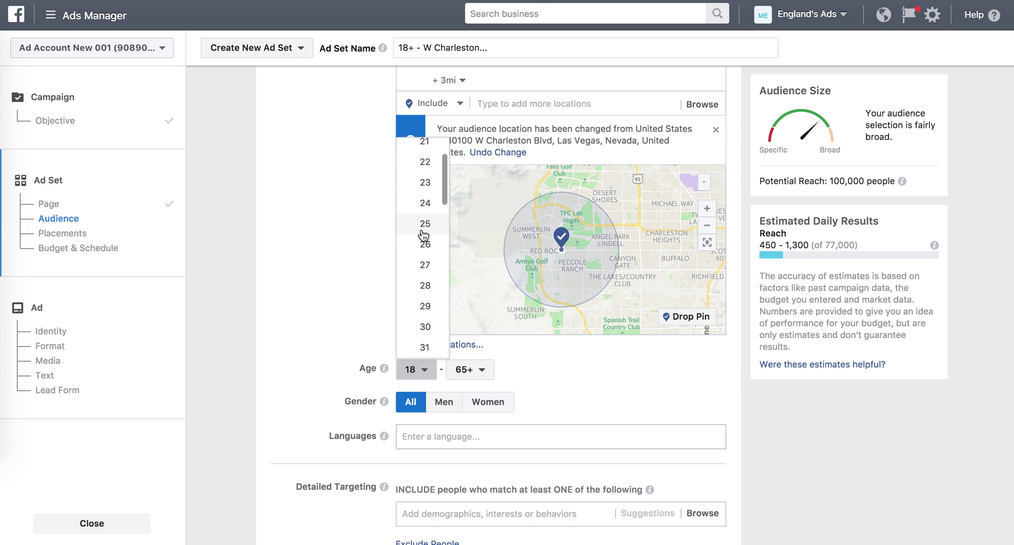
pyautogui.click(425, 288)
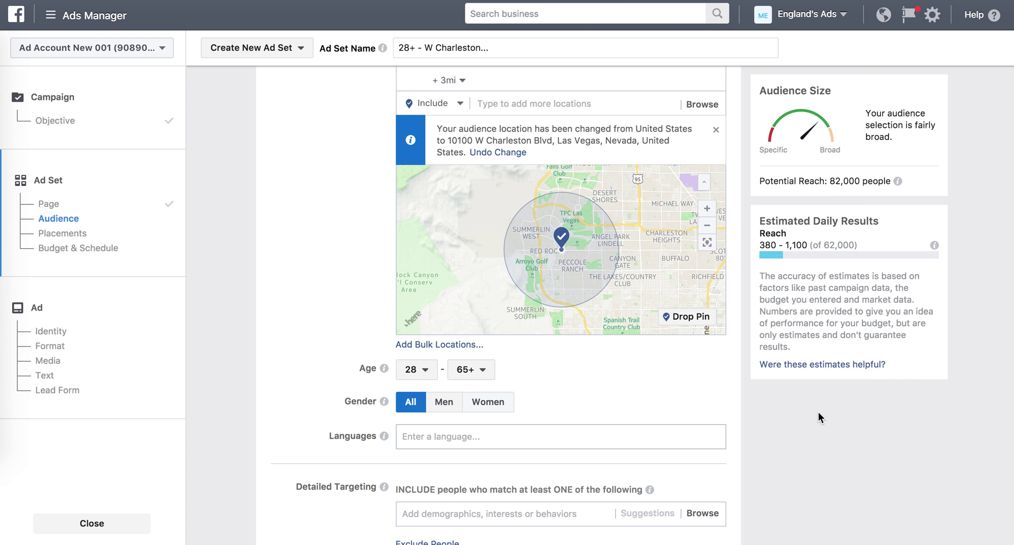
pyautogui.scroll(-3, 547, 381)
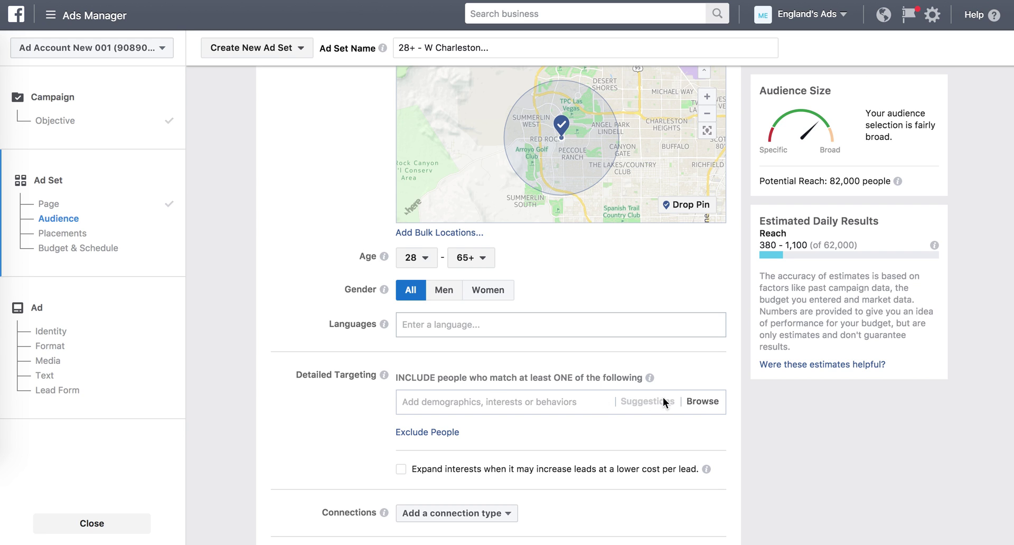
# Add Homeowners from Demographics > Home > Home Ownership to detailed targeting.
pyautogui.click(700, 401)
pyautogui.click(507, 426)
pyautogui.scroll(-2, 344, 414)
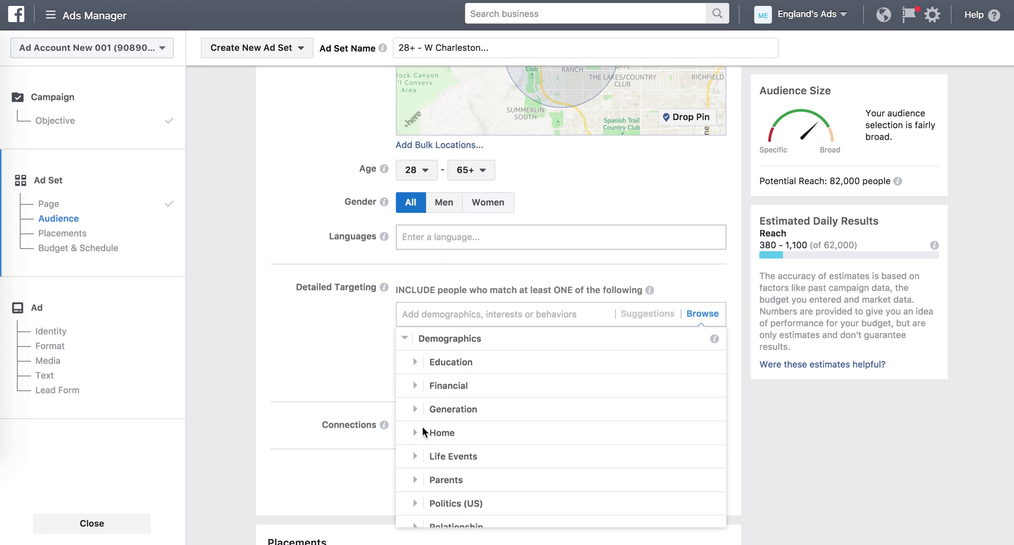
pyautogui.click(452, 438)
pyautogui.click(464, 366)
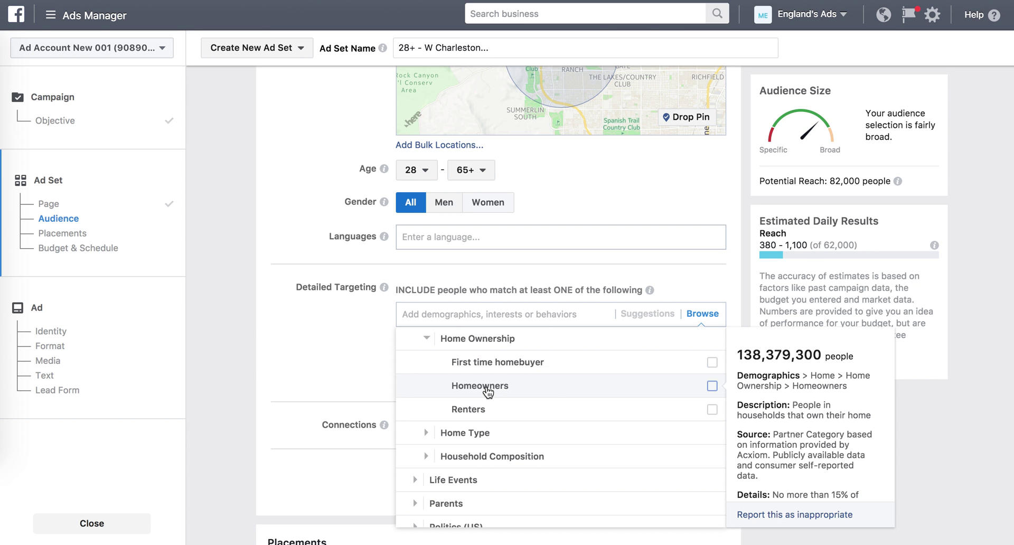
pyautogui.click(445, 383)
pyautogui.click(342, 319)
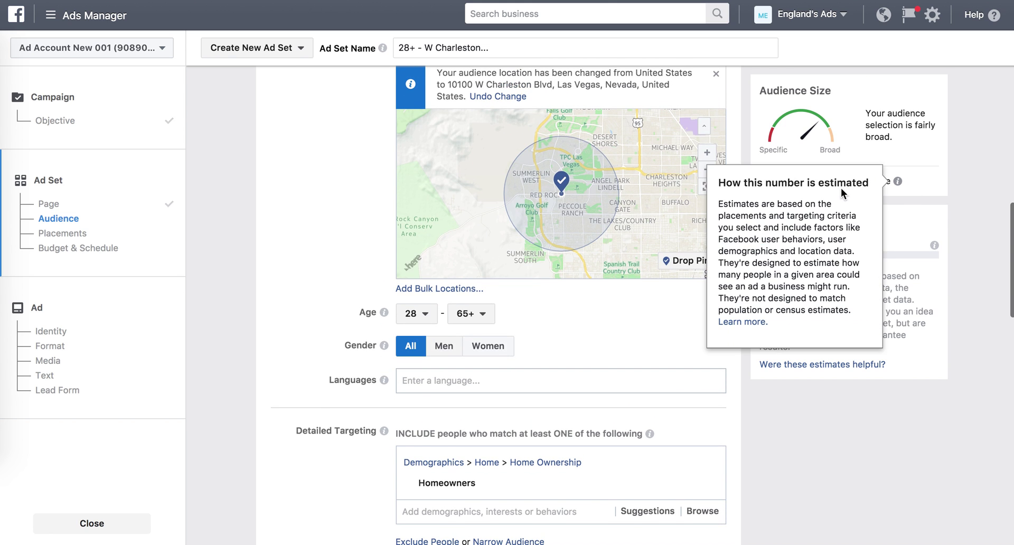
pyautogui.scroll(3, 296, 212)
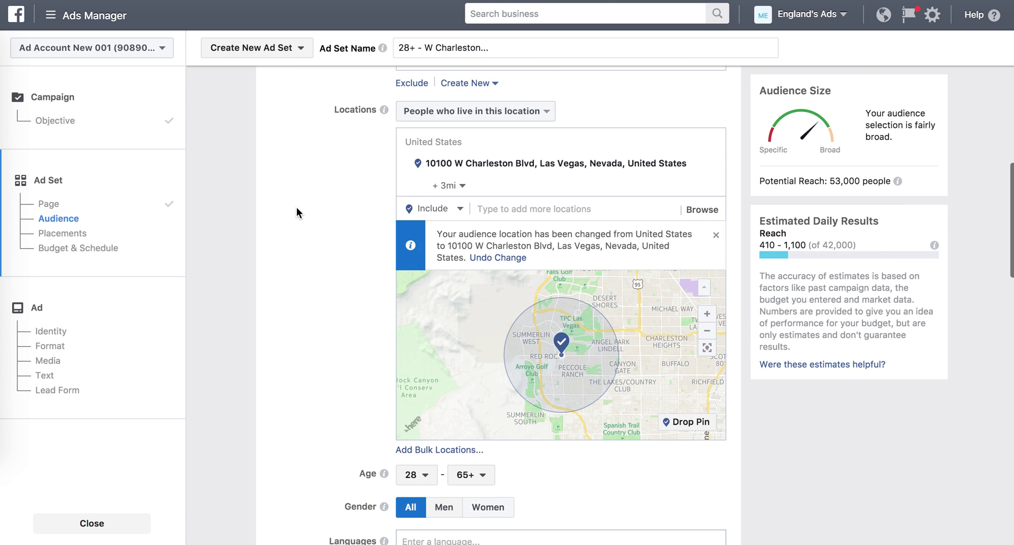
pyautogui.click(464, 188)
pyautogui.click(503, 208)
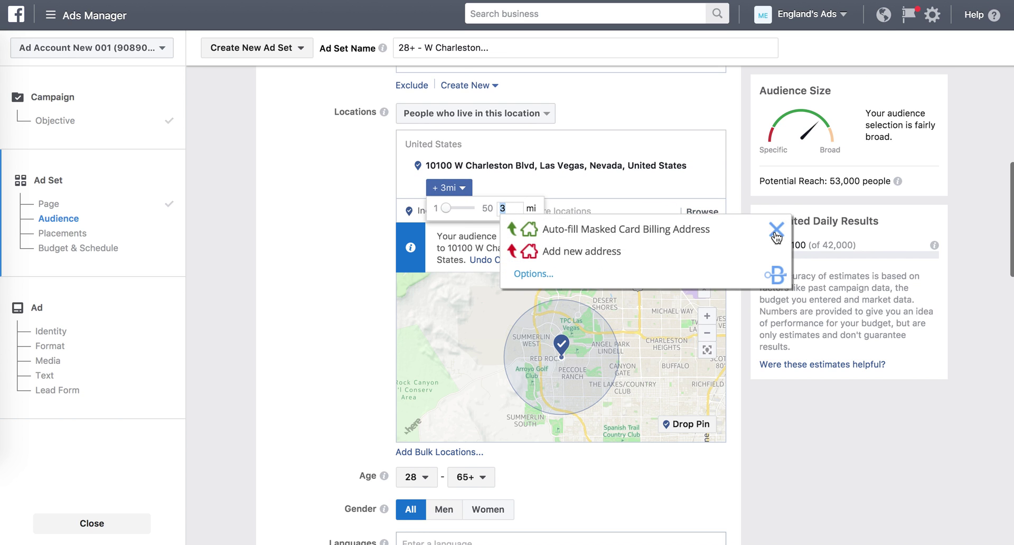
pyautogui.click(776, 230)
pyautogui.click(505, 209)
pyautogui.press('BackSpace')
pyautogui.write('2')
pyautogui.press('Return')
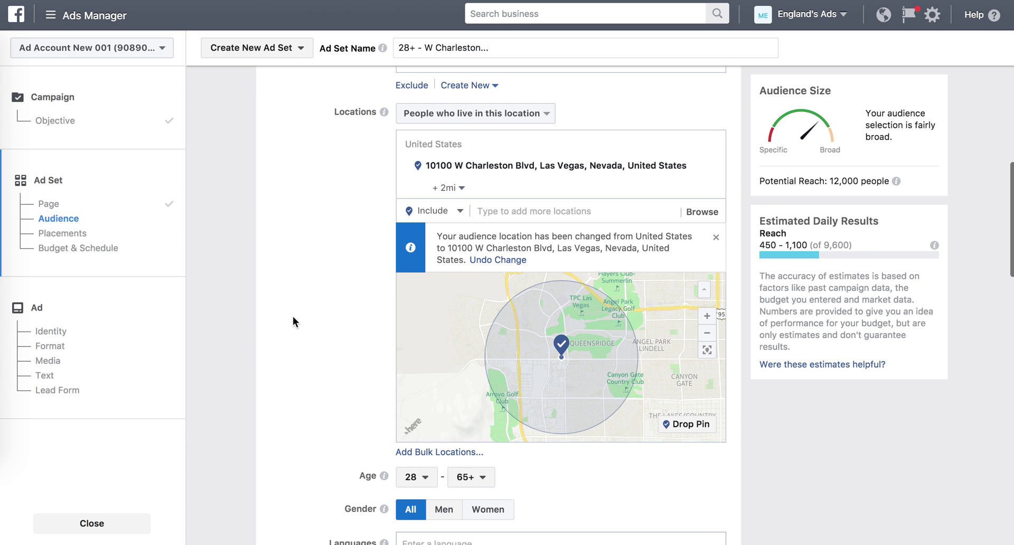
pyautogui.scroll(-5, 294, 309)
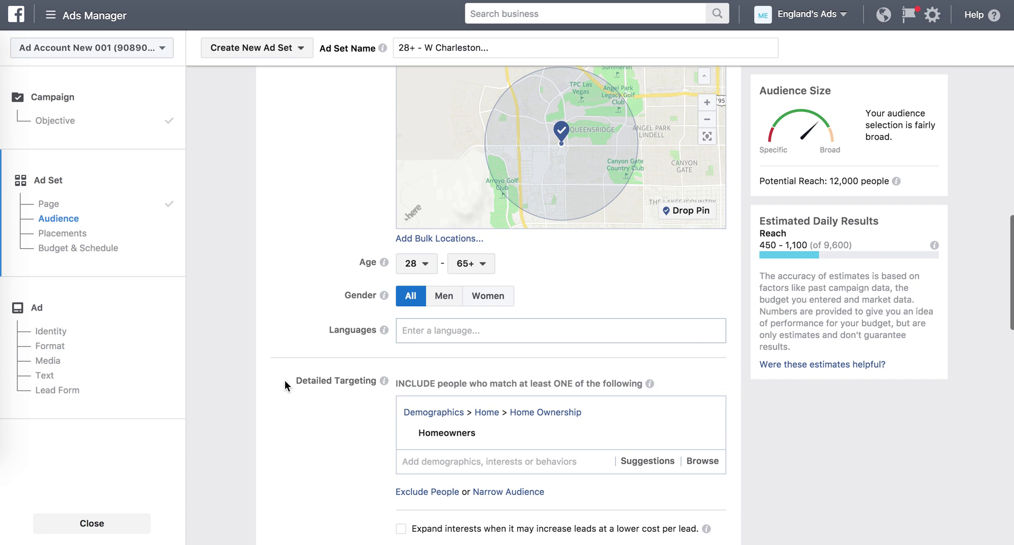
pyautogui.scroll(-2, 284, 382)
pyautogui.moveTo(445, 359)
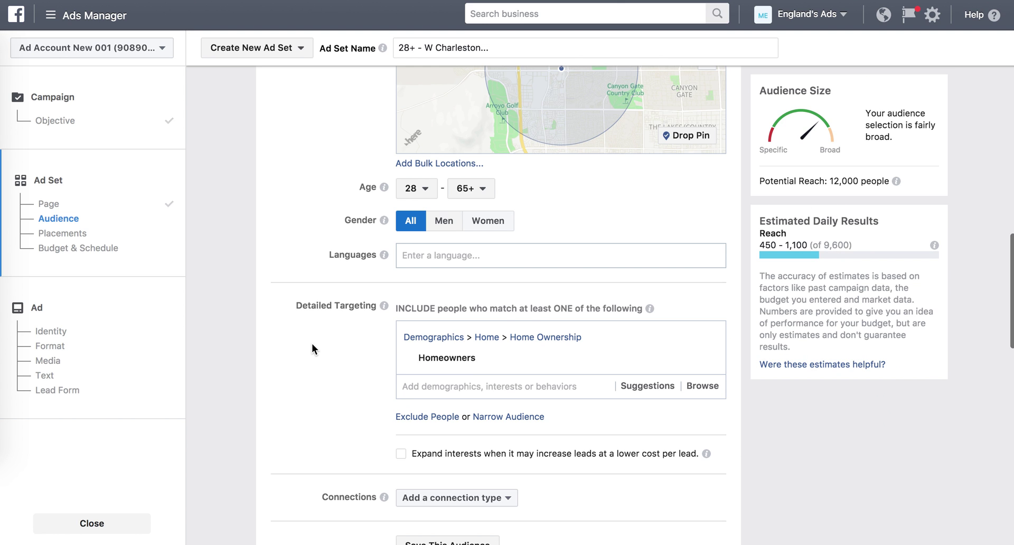
pyautogui.scroll(5, 259, 278)
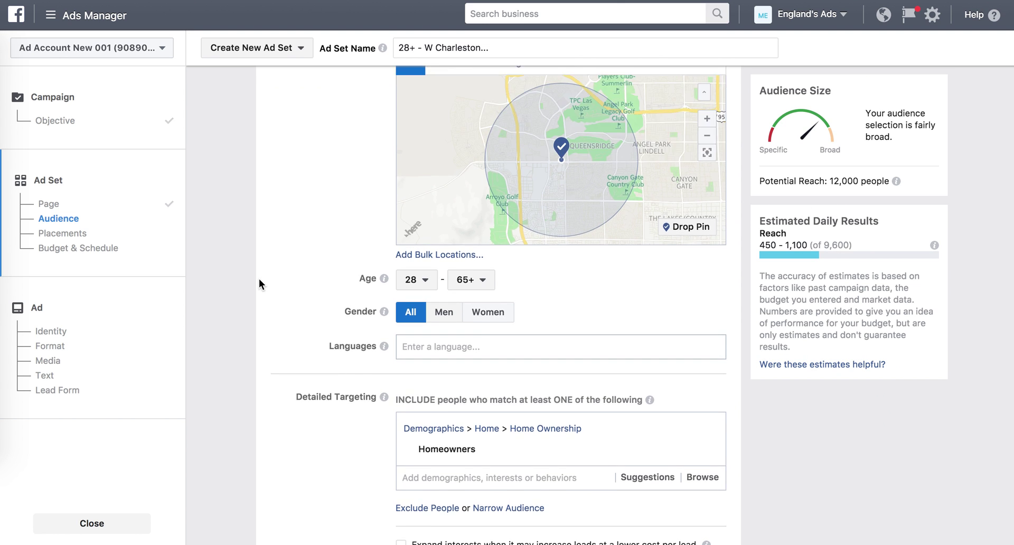
pyautogui.scroll(-4, 319, 258)
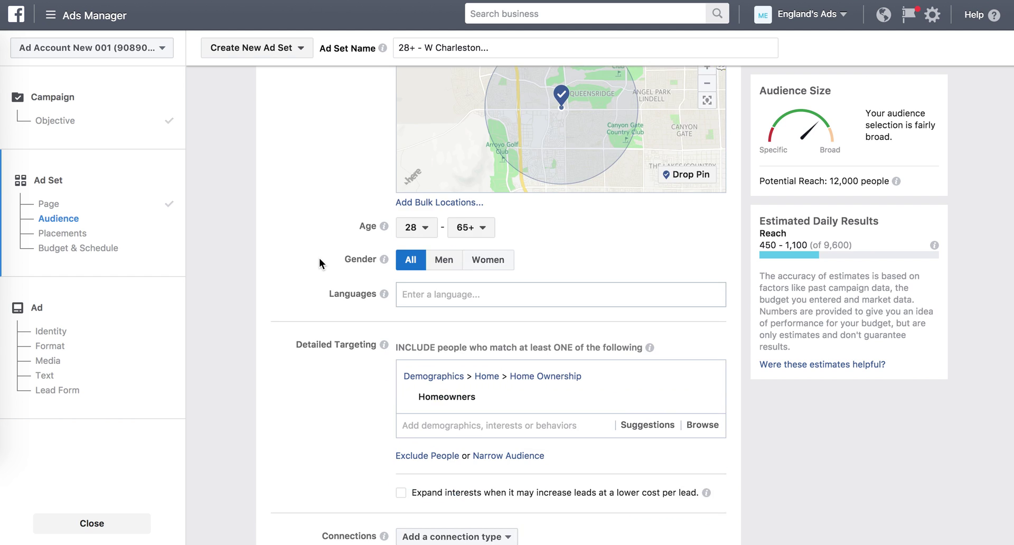
pyautogui.moveTo(458, 389)
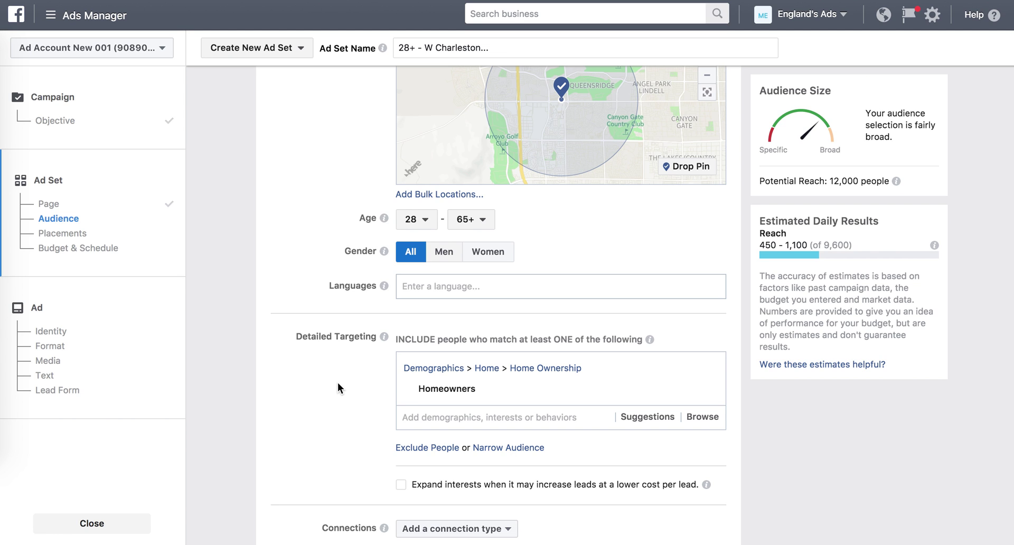
pyautogui.scroll(-2, 338, 388)
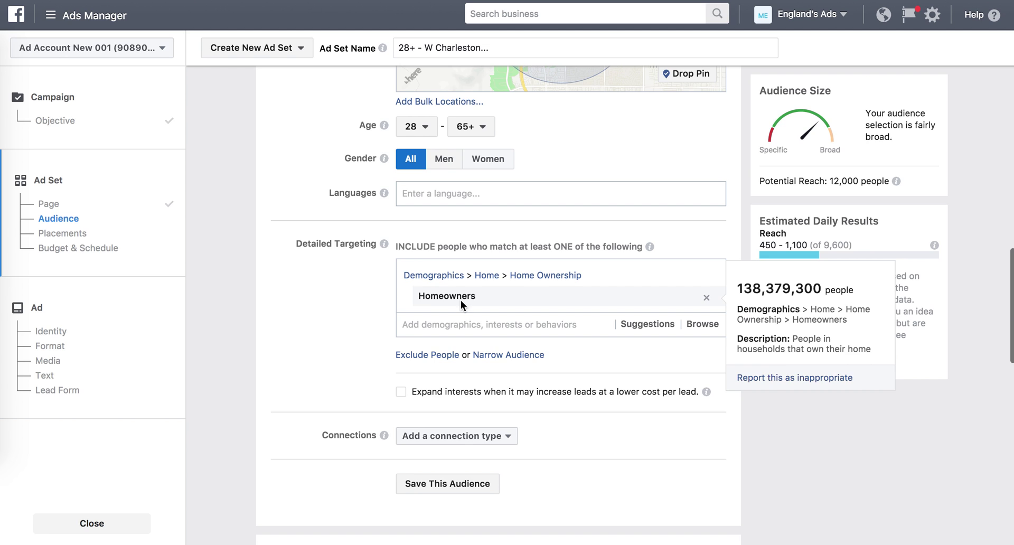
pyautogui.scroll(-2, 315, 320)
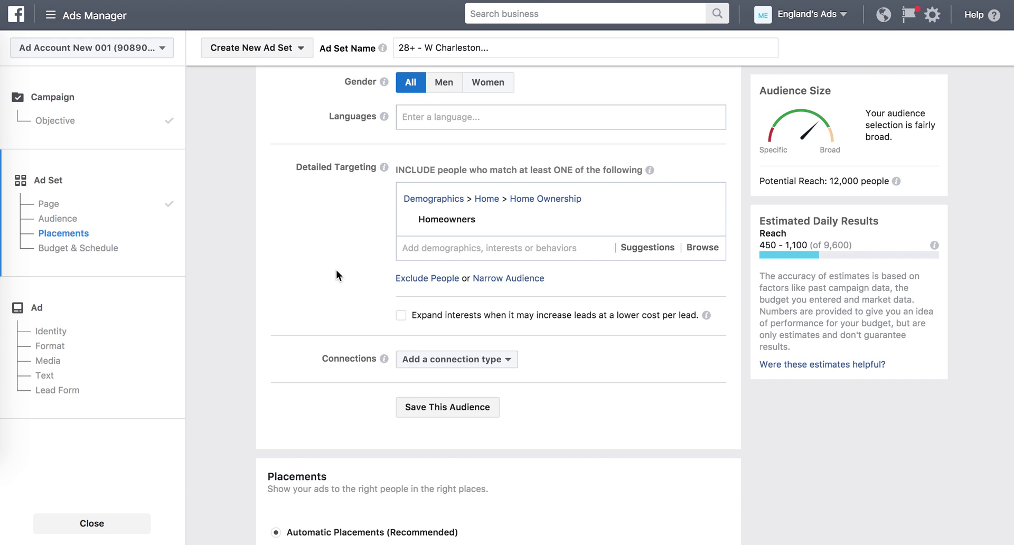
# Search 'Real Estate Agent' under Exclude People and exclude Real Estate Agent/Broker job titles.
pyautogui.click(412, 279)
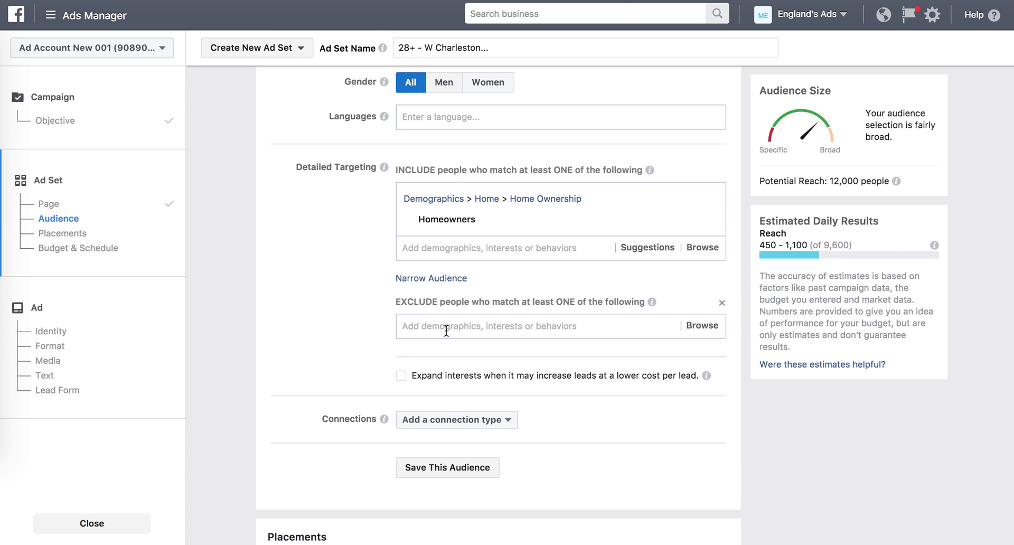
pyautogui.click(446, 327)
pyautogui.write('Real Estate')
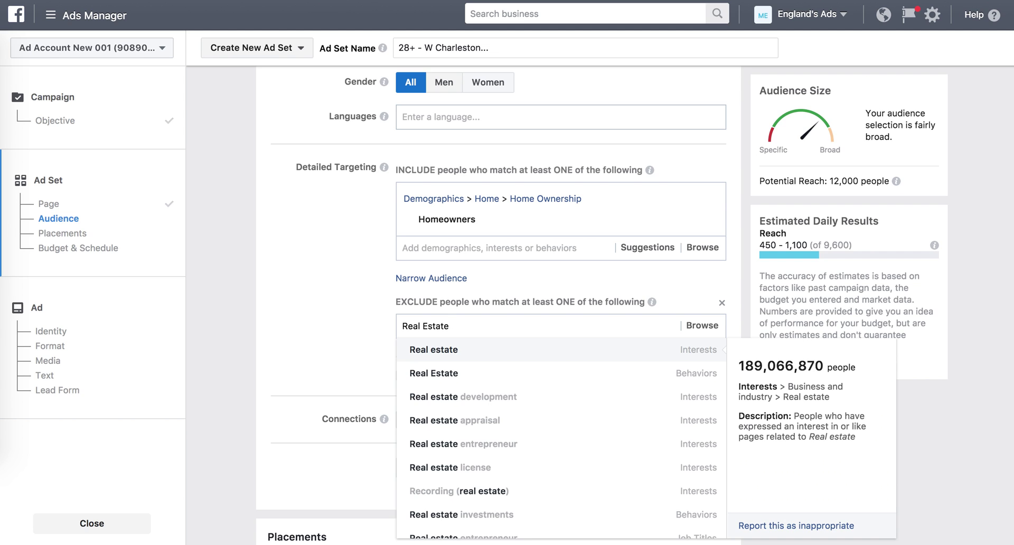
pyautogui.write(' Agent')
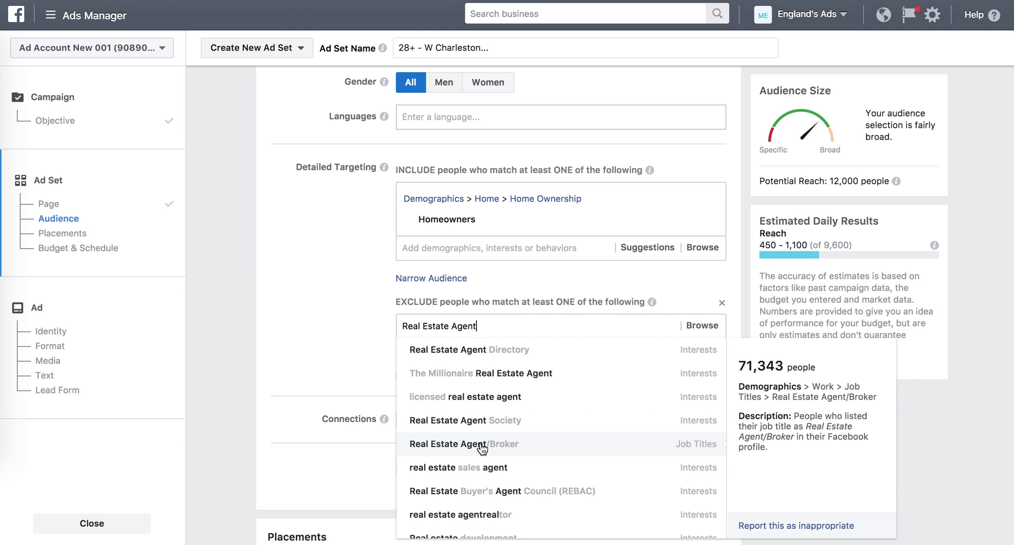
pyautogui.click(472, 444)
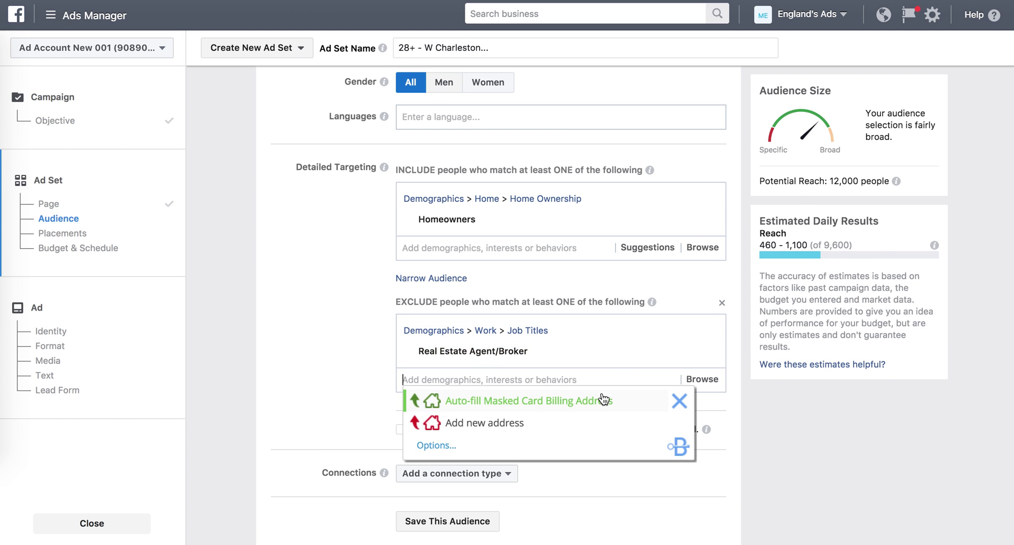
pyautogui.click(680, 403)
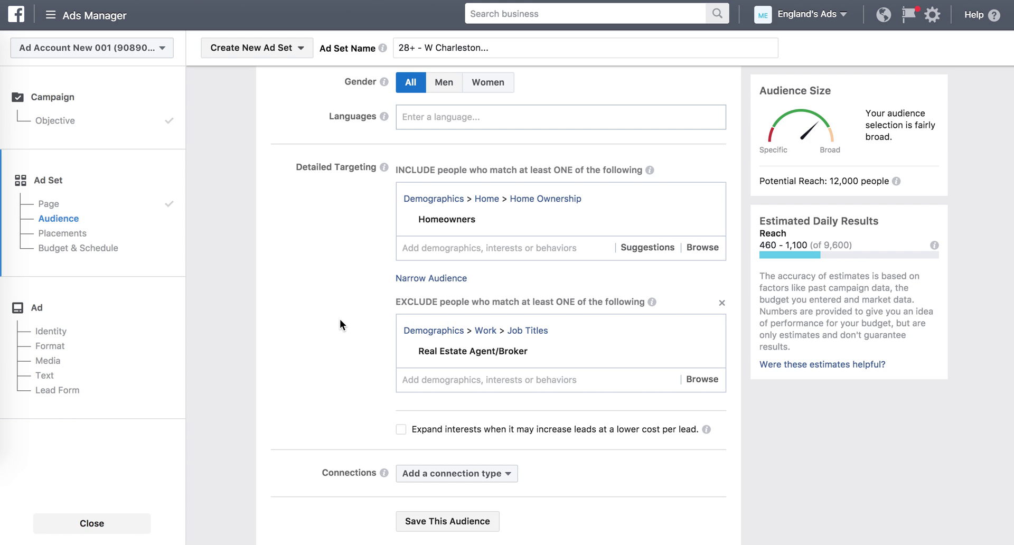
pyautogui.scroll(-4, 340, 320)
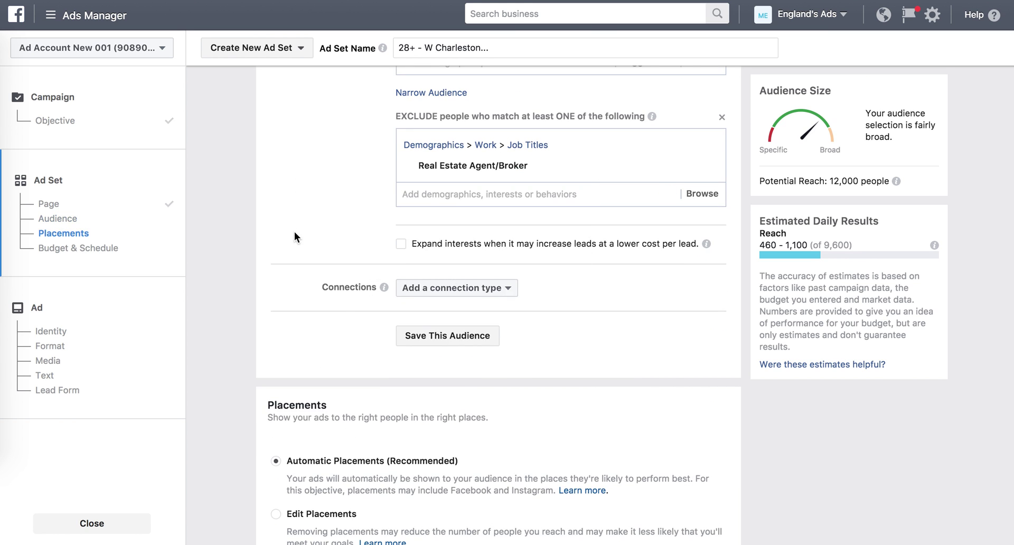
pyautogui.scroll(-2, 294, 232)
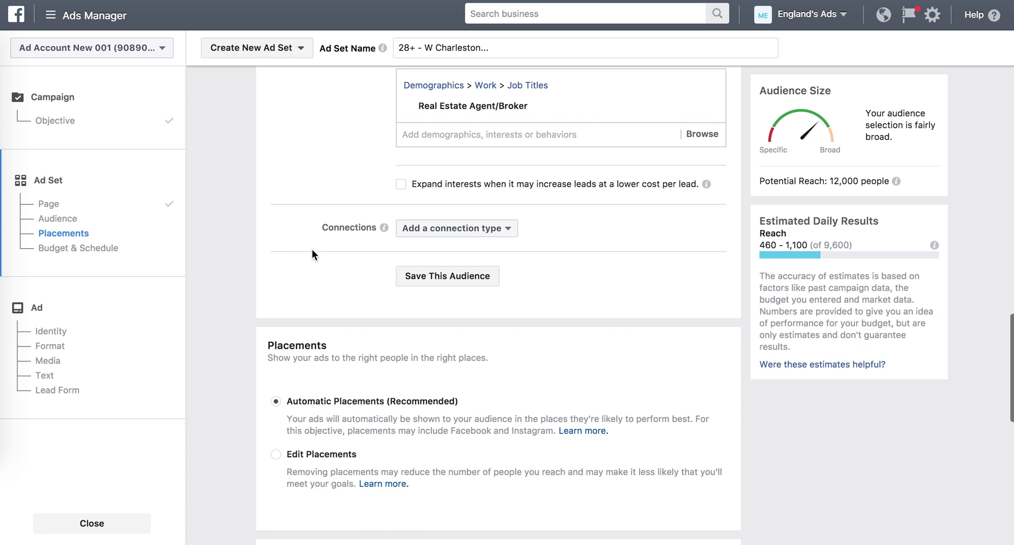
pyautogui.scroll(-2, 313, 264)
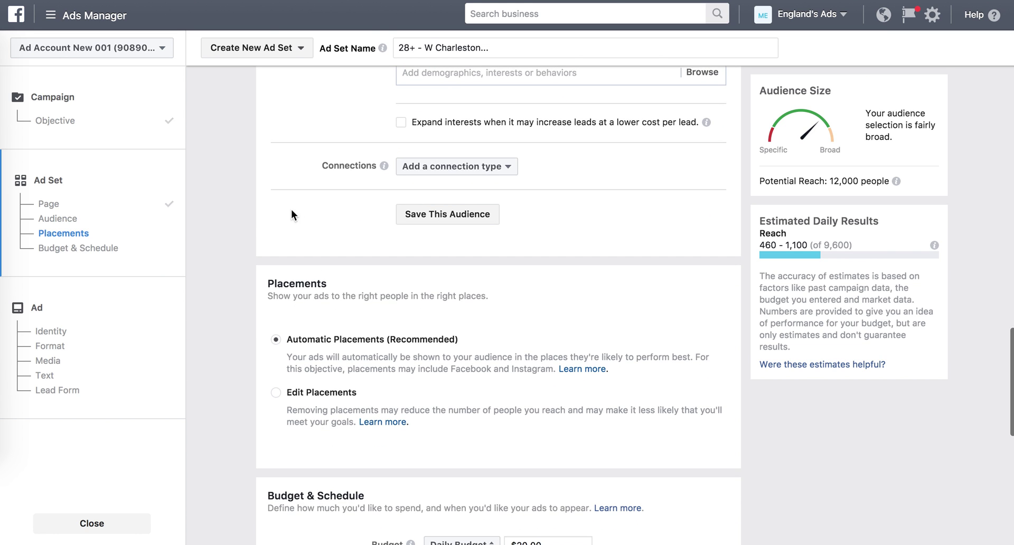
pyautogui.scroll(-4, 220, 328)
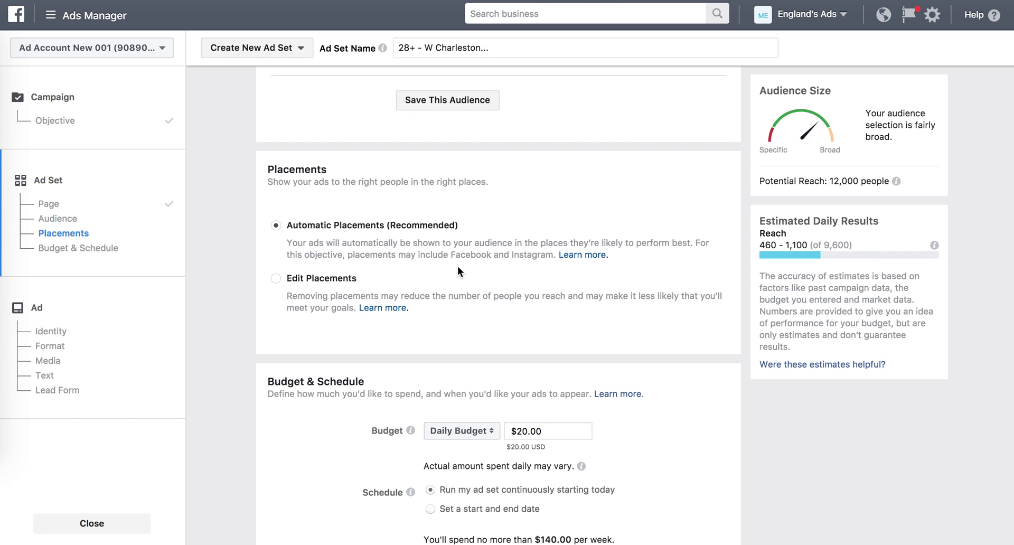
pyautogui.scroll(-3, 458, 265)
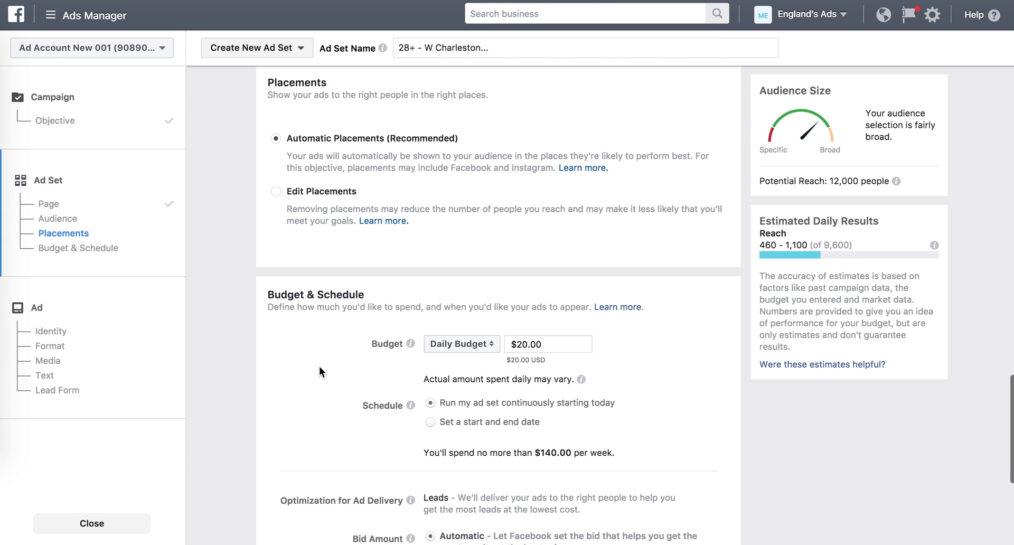
pyautogui.scroll(-5, 313, 418)
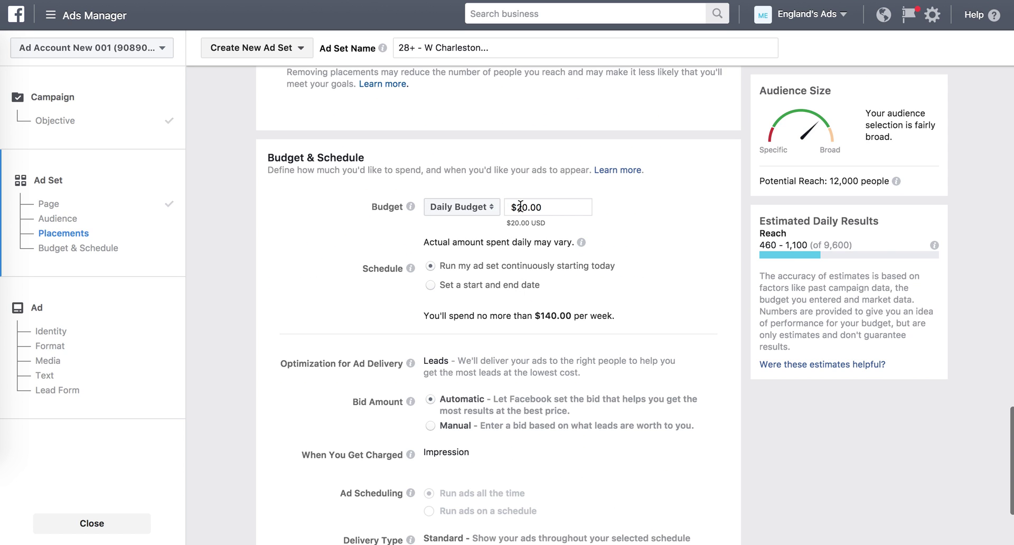
# Edit the Daily Budget field from $20.00 to $10.00, capping weekly spend at $70.00.
pyautogui.click(520, 206)
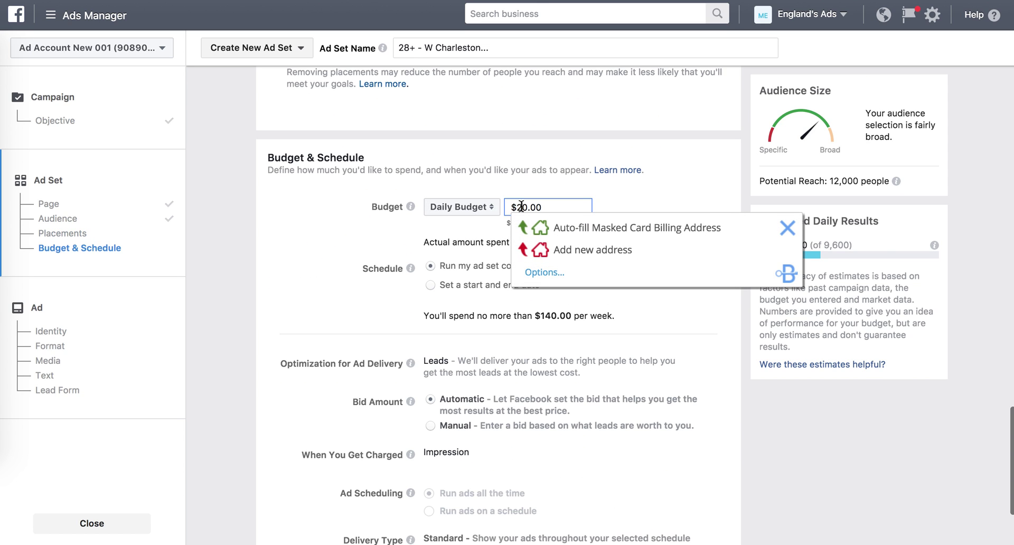
pyautogui.click(791, 218)
pyautogui.click(521, 205)
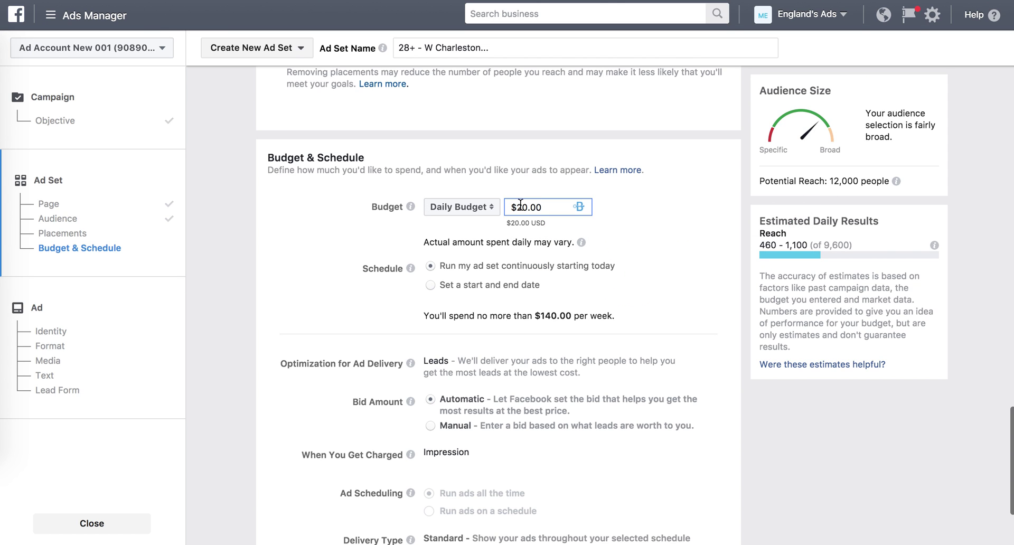
pyautogui.press('BackSpace')
pyautogui.write('1')
pyautogui.click(368, 226)
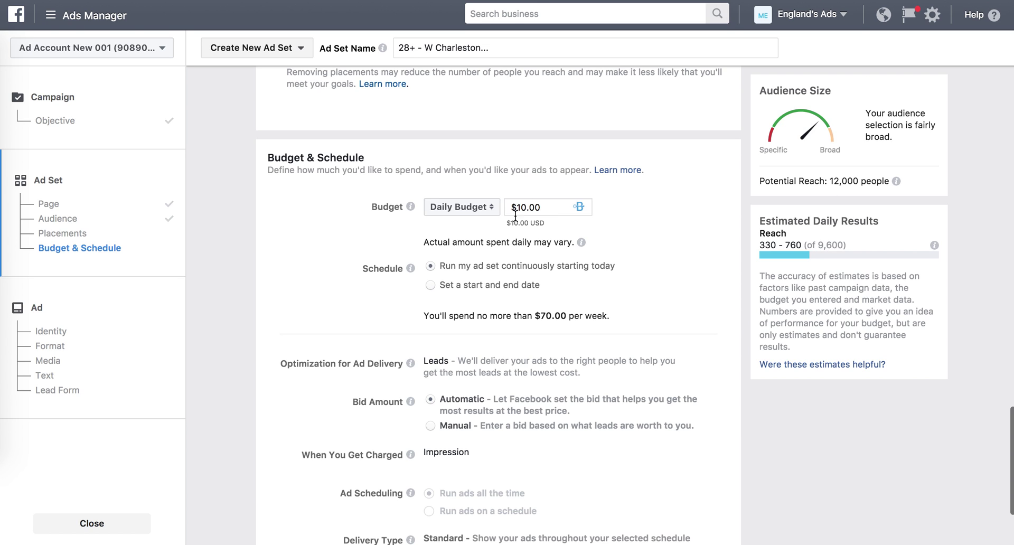
# Schedule the ad set to run from October 2 through October 12, 2017.
pyautogui.click(431, 285)
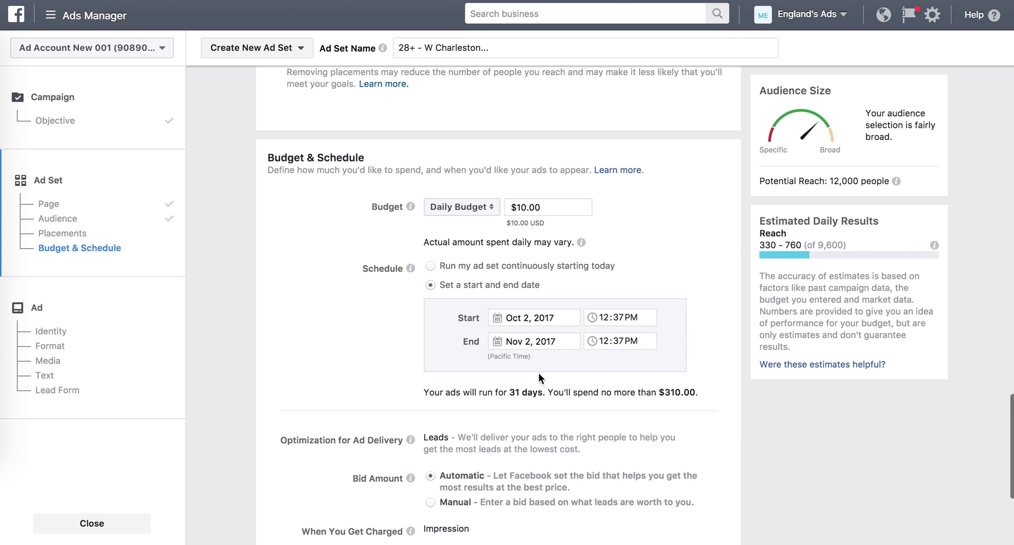
pyautogui.click(531, 344)
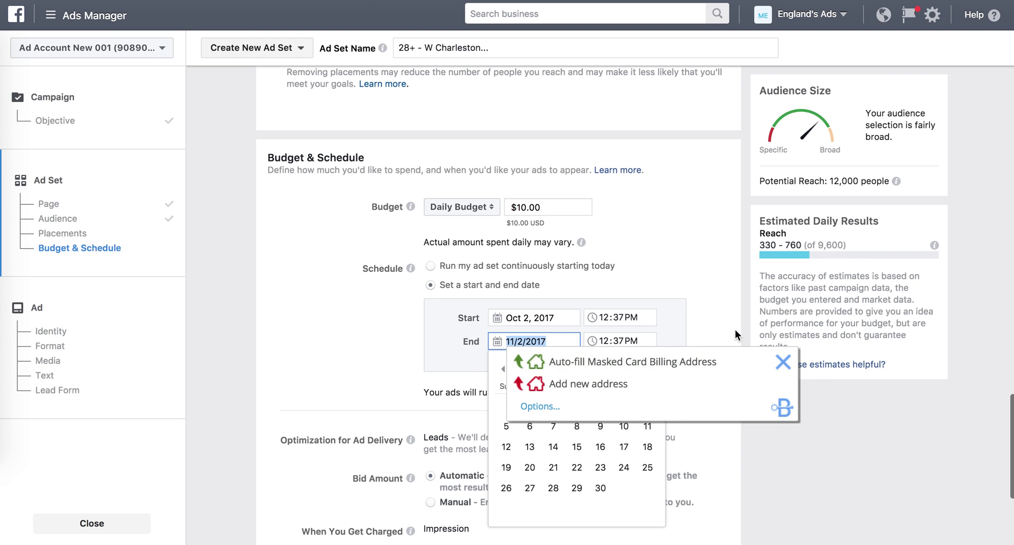
pyautogui.click(783, 363)
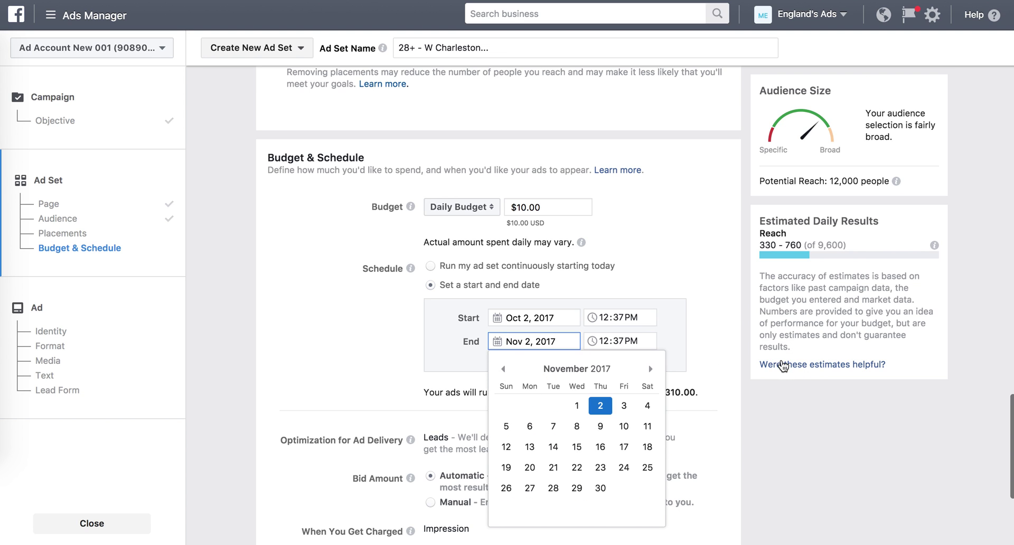
pyautogui.click(505, 369)
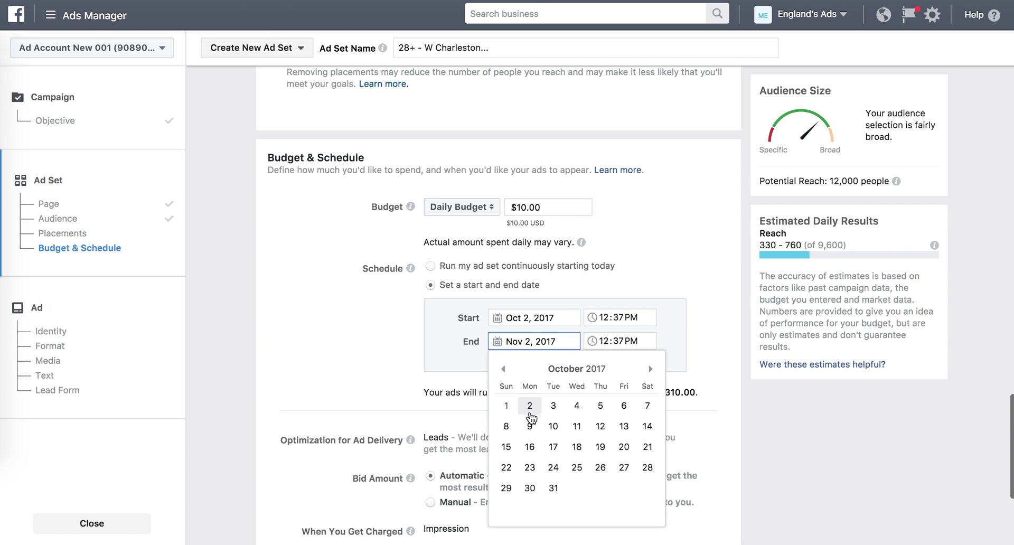
pyautogui.click(599, 427)
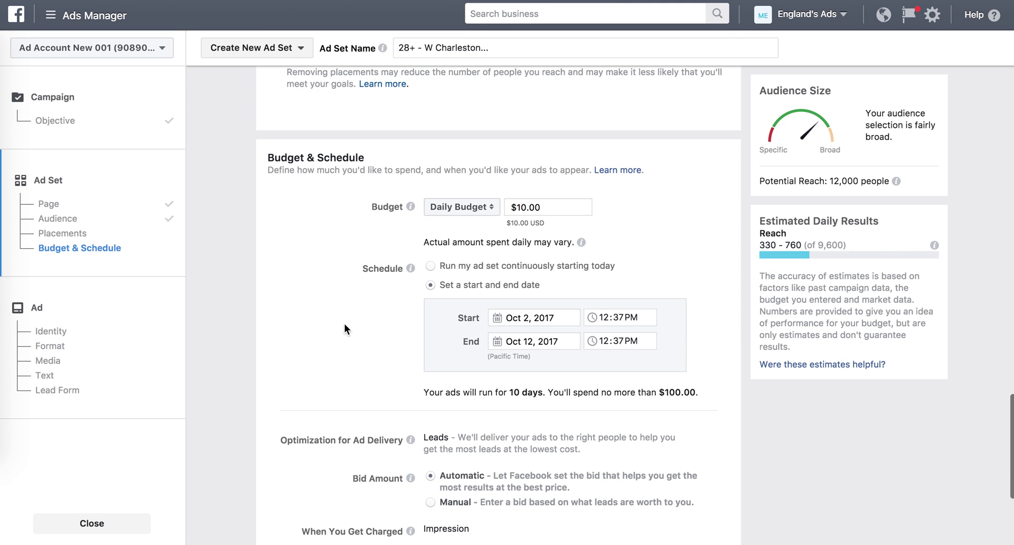
# Continue from the ad set to the ad setup.
pyautogui.scroll(-3, 345, 325)
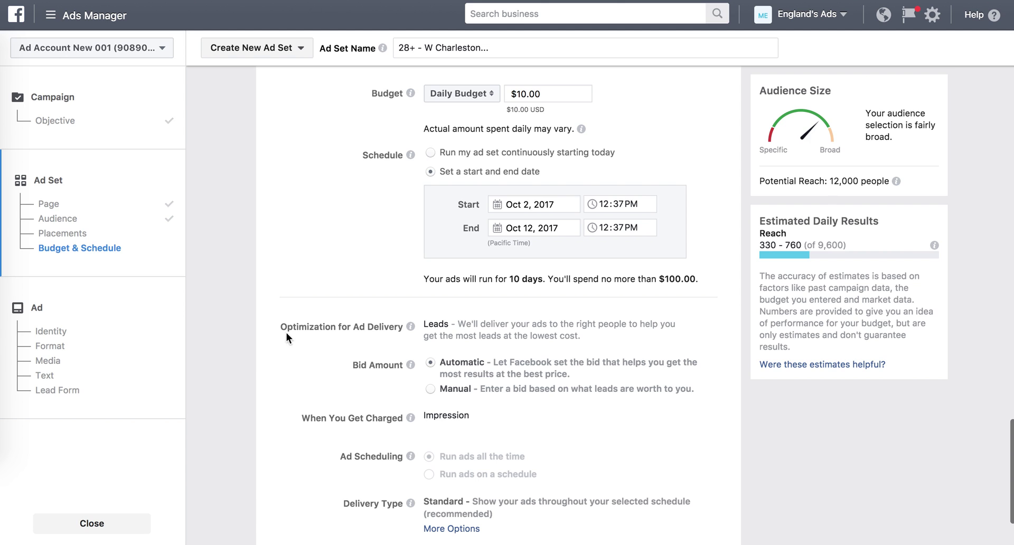
pyautogui.scroll(-3, 293, 343)
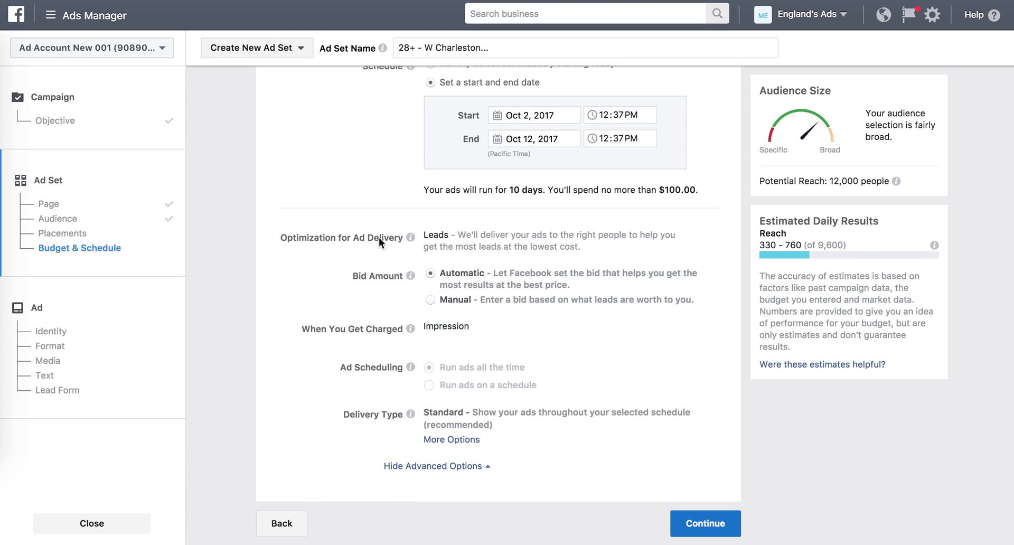
pyautogui.click(703, 521)
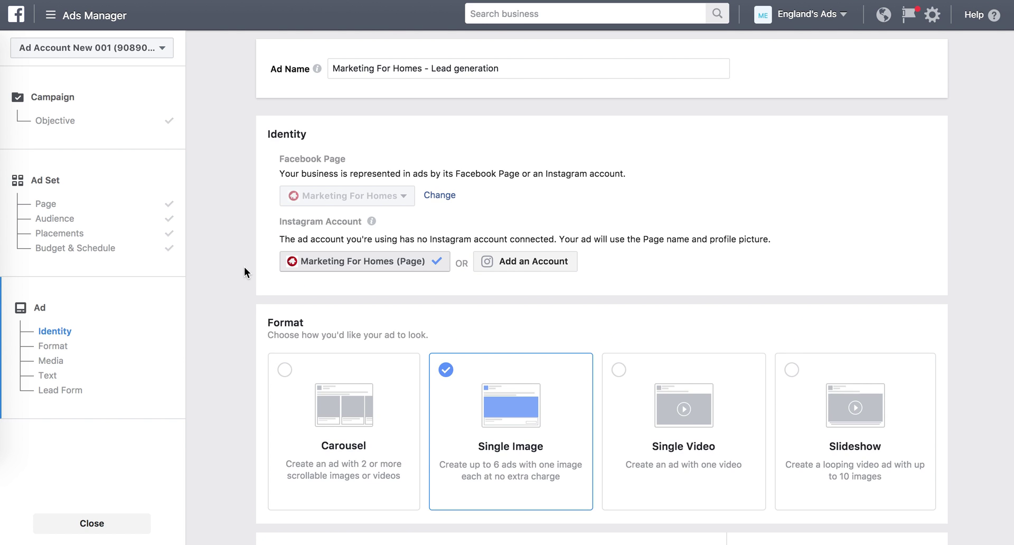
# Scroll down the ad setup to the Images section.
pyautogui.scroll(-1, 244, 267)
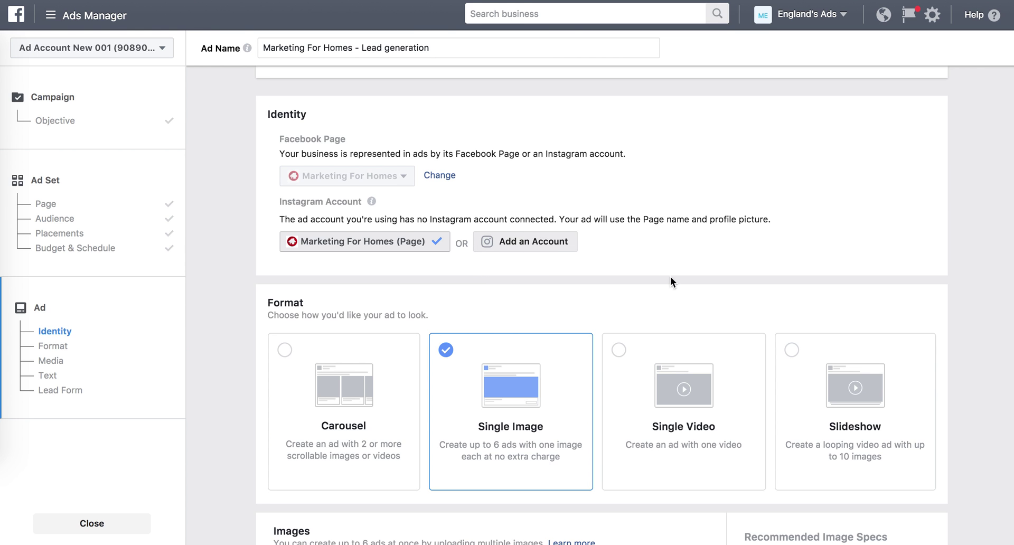
pyautogui.scroll(-5, 708, 305)
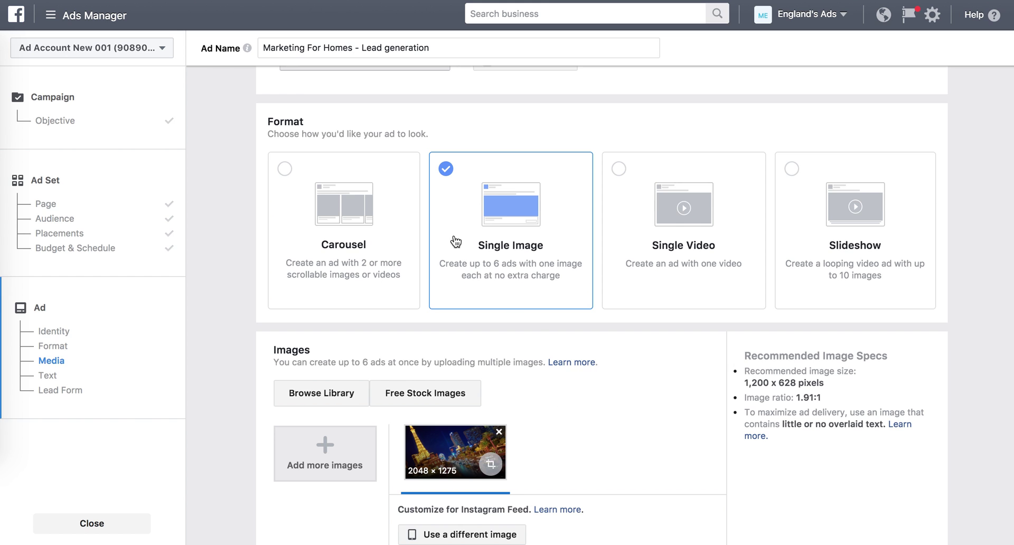
pyautogui.scroll(-3, 588, 381)
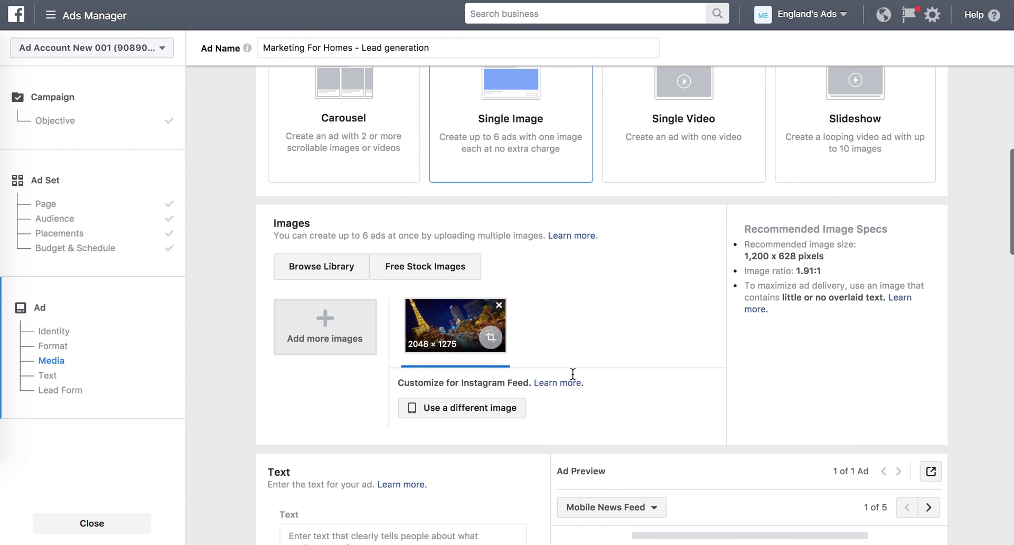
# Replace the night-city image with Just Sold (1).png from Downloads.
pyautogui.click(499, 304)
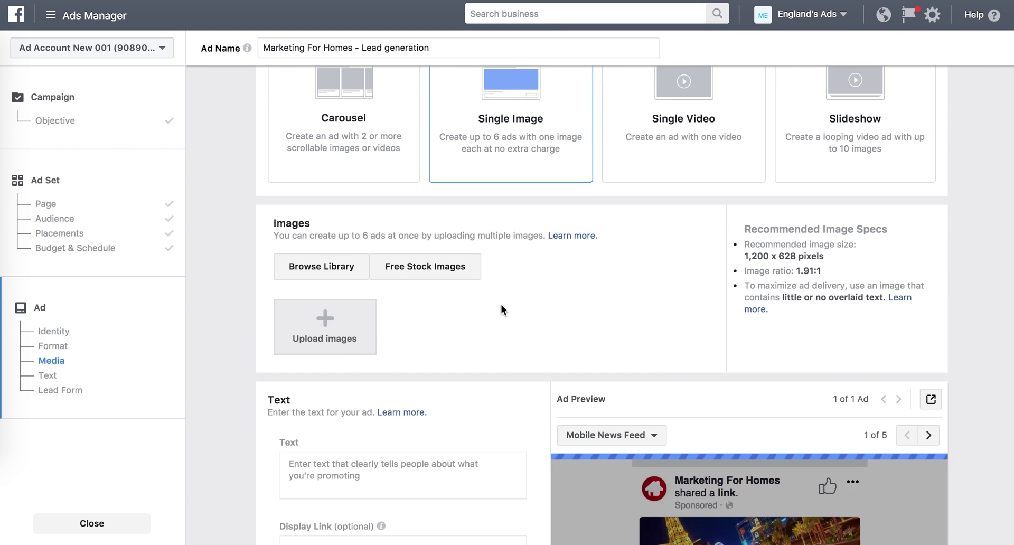
pyautogui.click(304, 318)
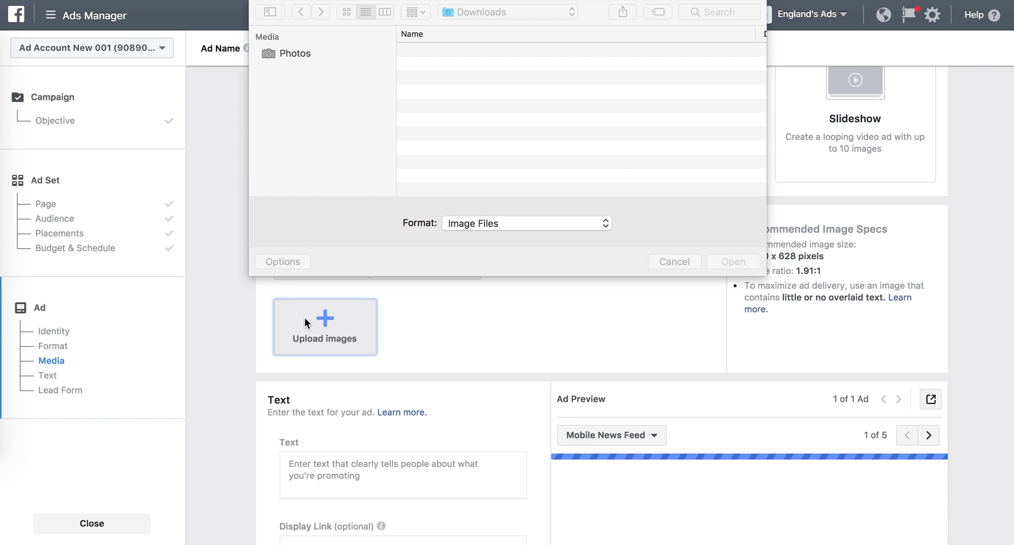
pyautogui.click(452, 51)
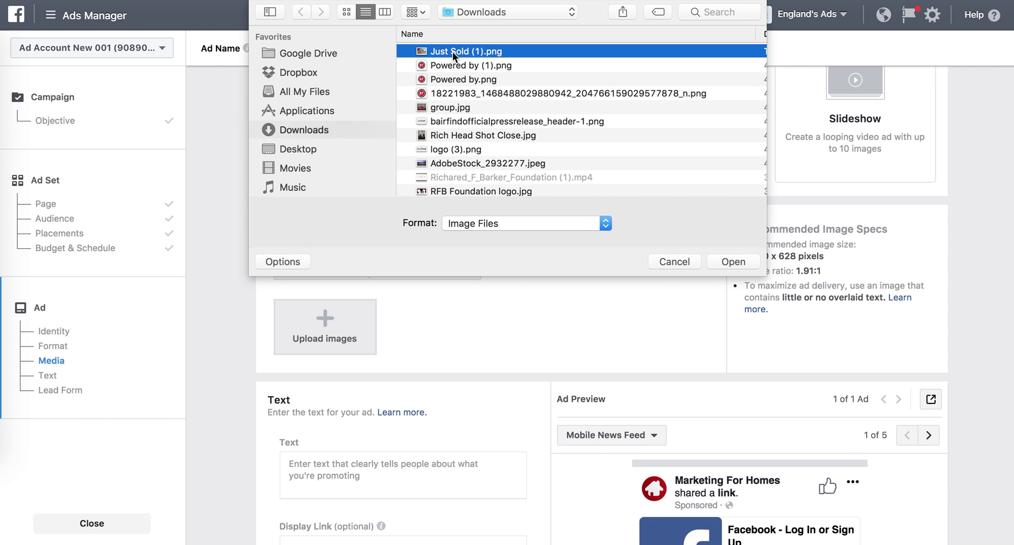
pyautogui.click(728, 262)
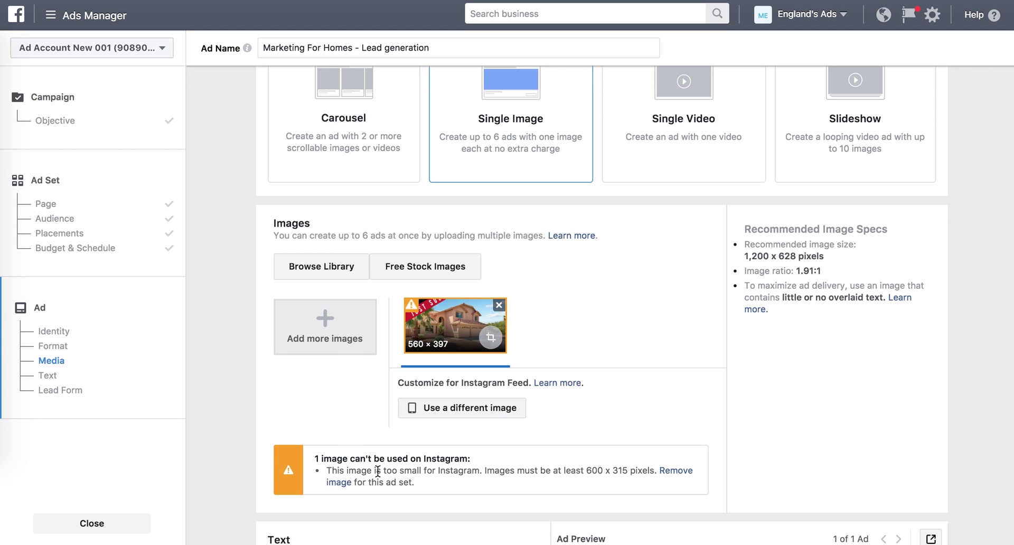
# Remove the too-small Just Sold image, re-upload Just Sold (1).png, and return to Placements.
pyautogui.click(680, 472)
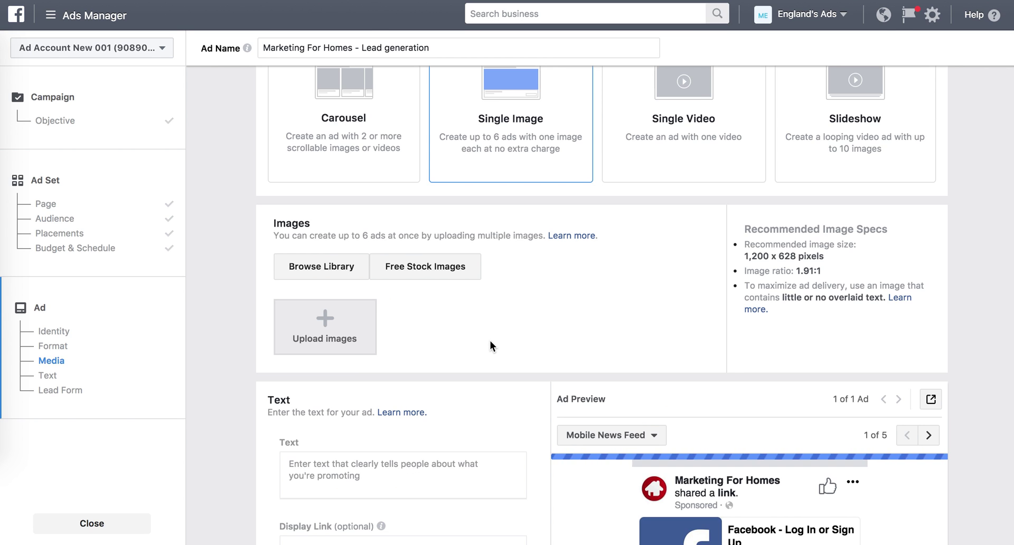
pyautogui.click(325, 323)
pyautogui.click(455, 51)
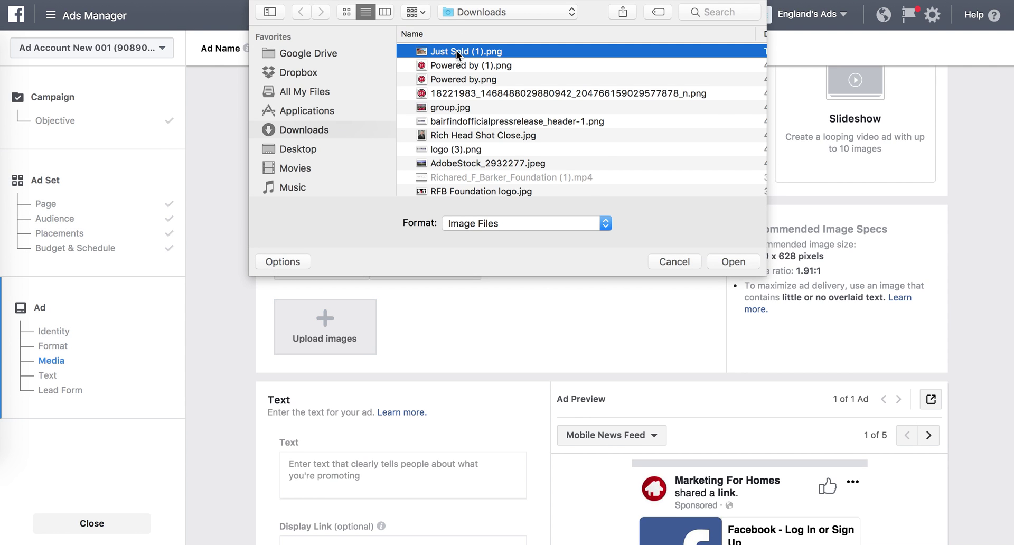
pyautogui.click(743, 262)
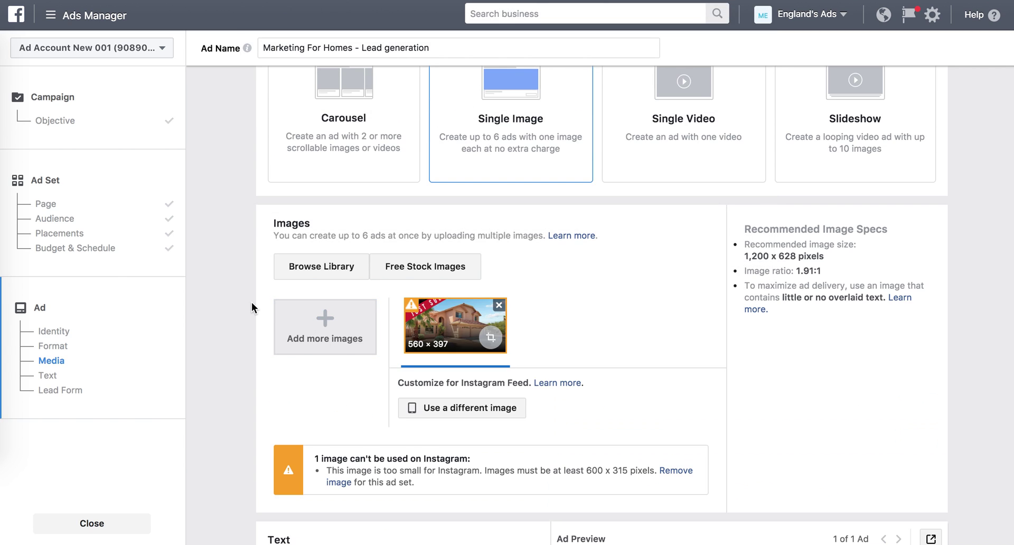
pyautogui.click(53, 236)
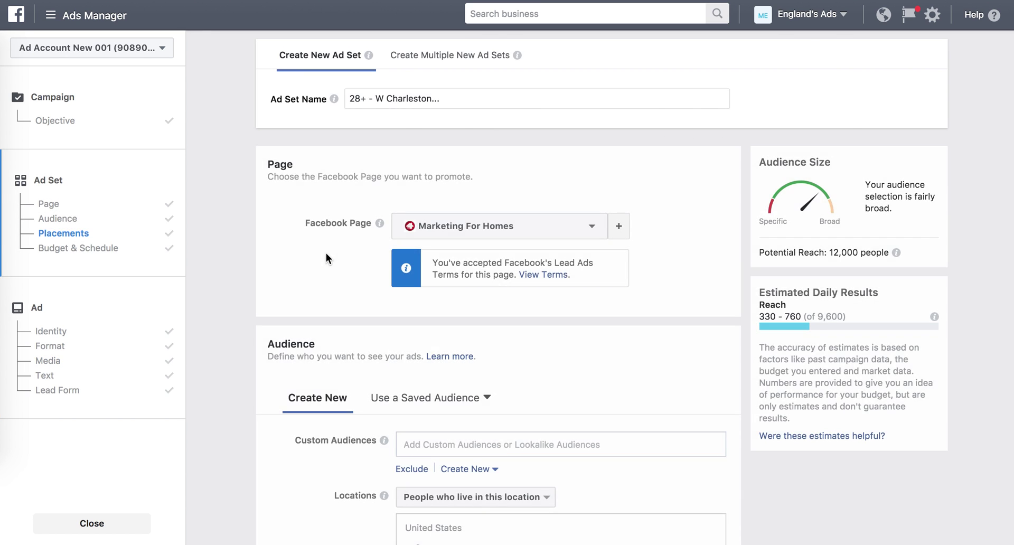
# Choose Edit Placements and untick Instagram Feed, keeping Facebook Feeds and Instant Articles.
pyautogui.scroll(7, 303, 160)
pyautogui.scroll(-5, 303, 160)
pyautogui.scroll(-7, 303, 160)
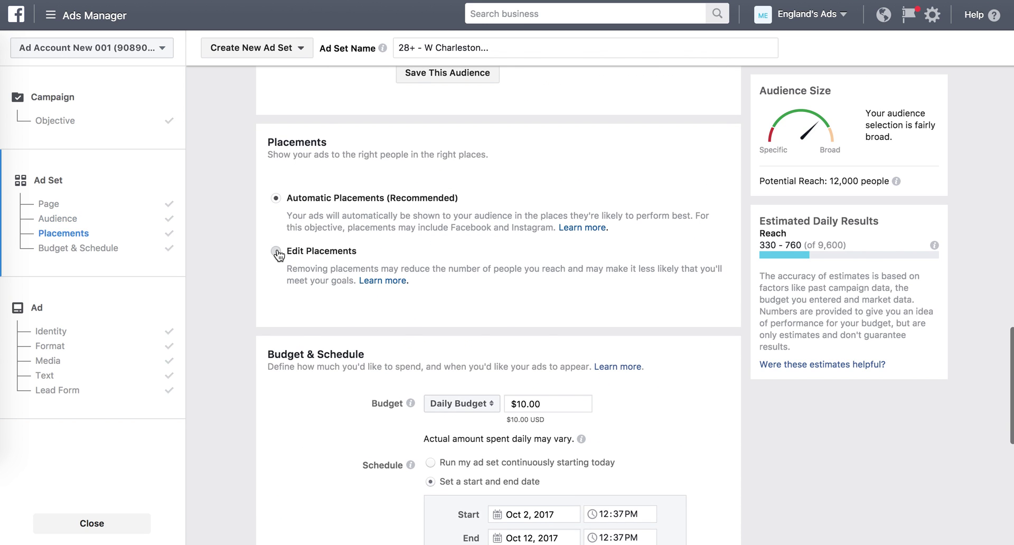
pyautogui.click(275, 252)
pyautogui.scroll(-2, 517, 325)
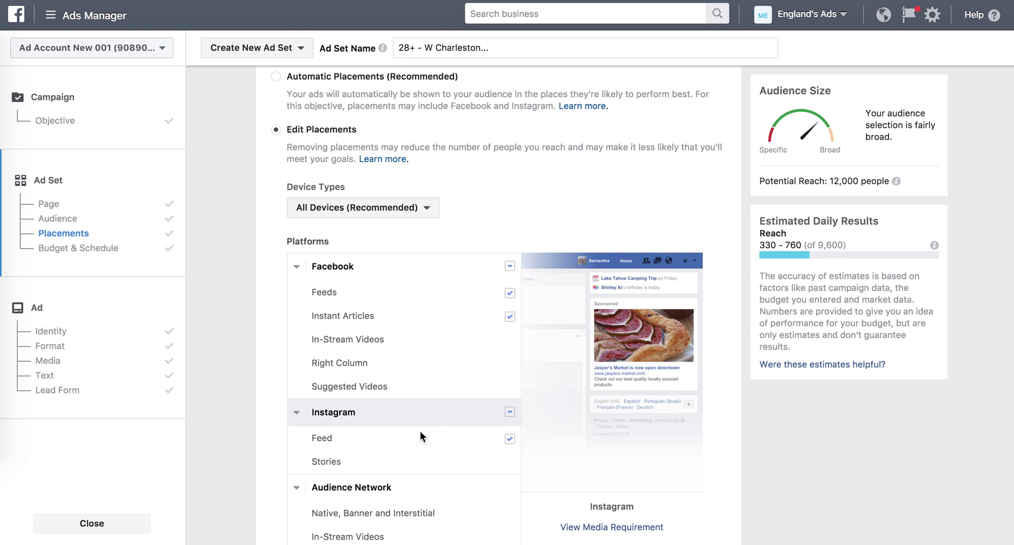
pyautogui.click(509, 438)
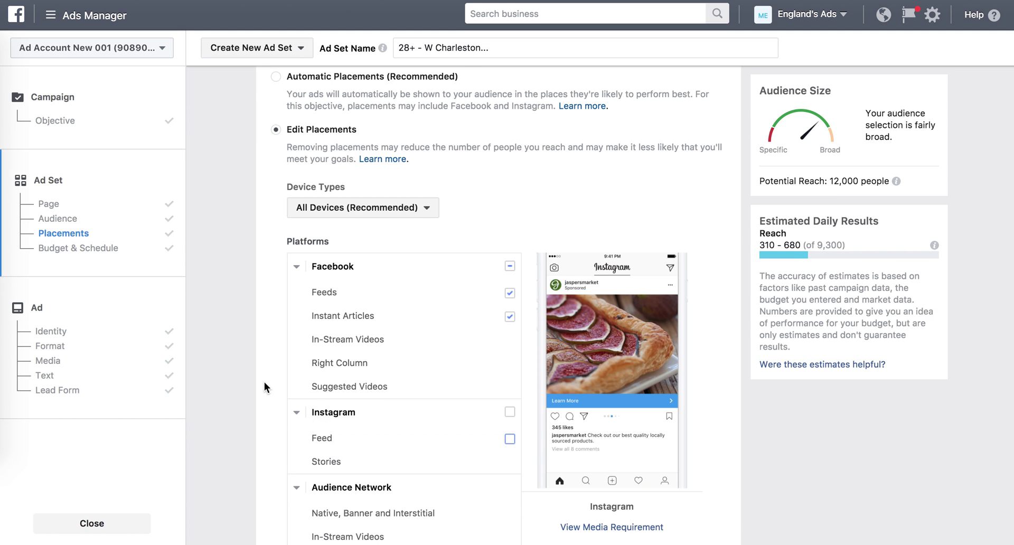
pyautogui.scroll(-1, 362, 101)
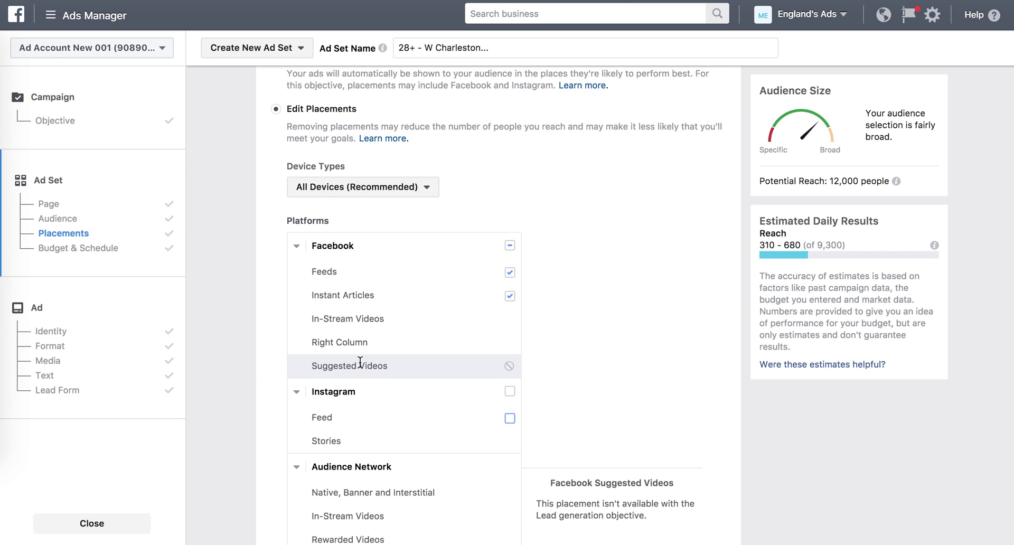
pyautogui.scroll(-5, 360, 364)
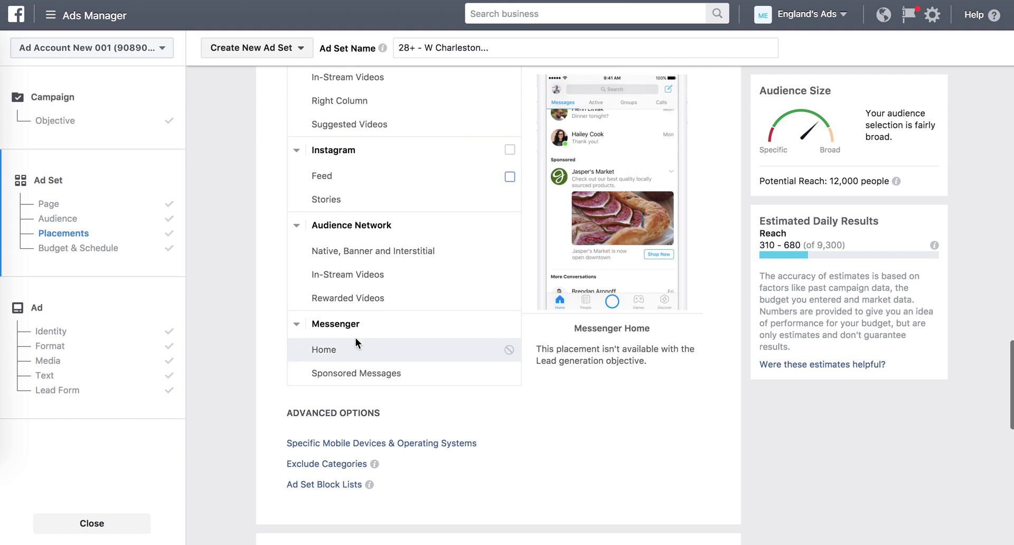
pyautogui.scroll(1, 419, 233)
pyautogui.scroll(1, 436, 217)
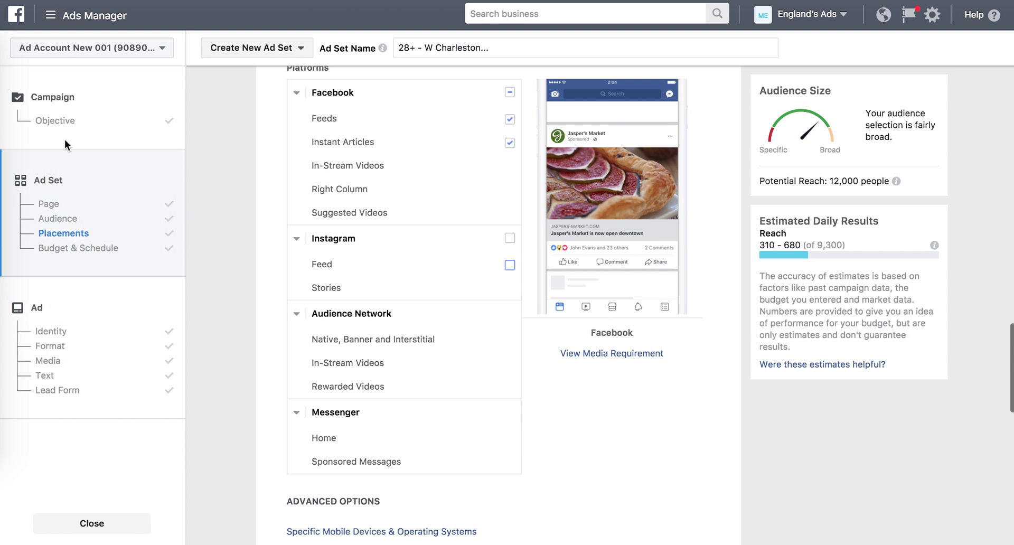
# Crop the Just Sold image to 560 × 293, shifting the box up to show the logo.
pyautogui.click(43, 329)
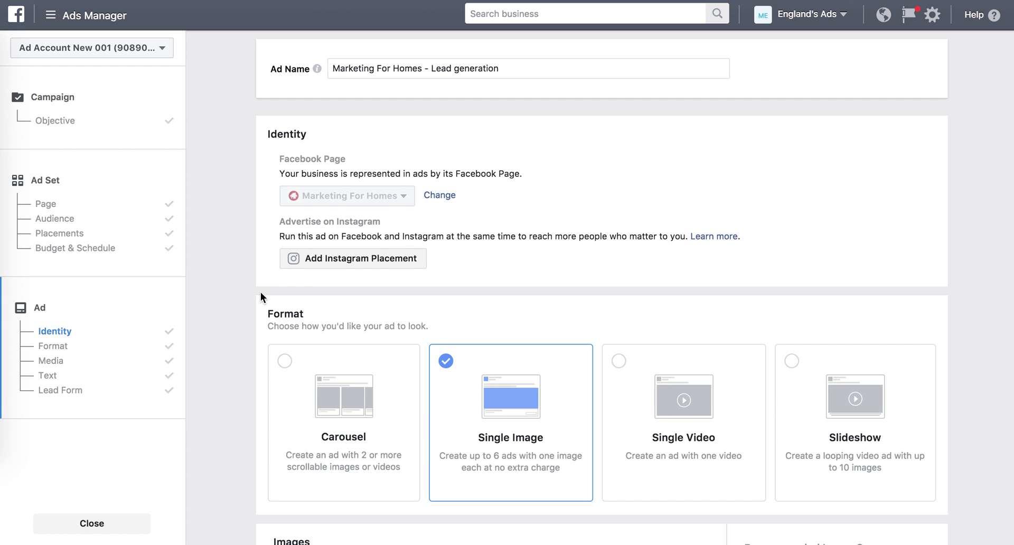
pyautogui.scroll(-7, 261, 291)
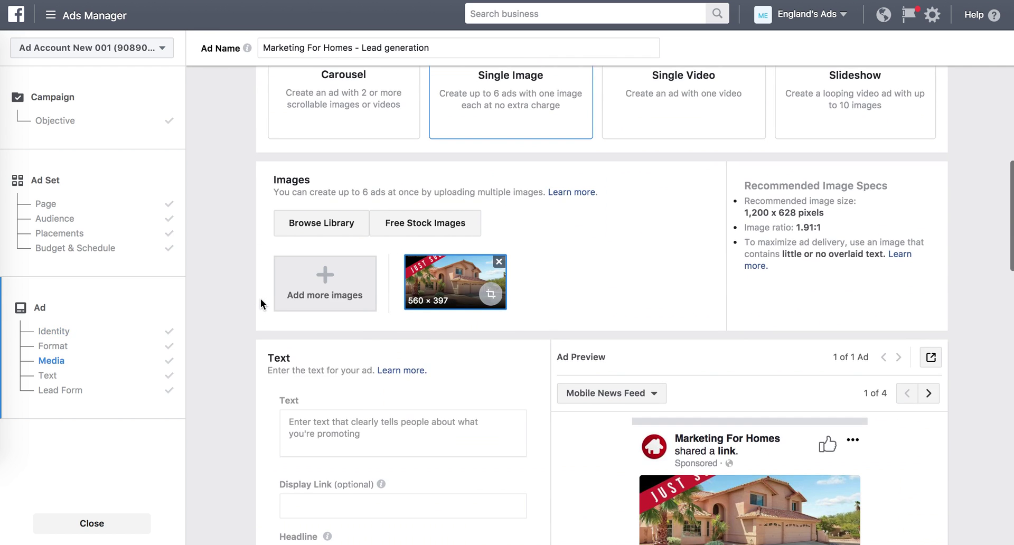
pyautogui.scroll(-3, 255, 359)
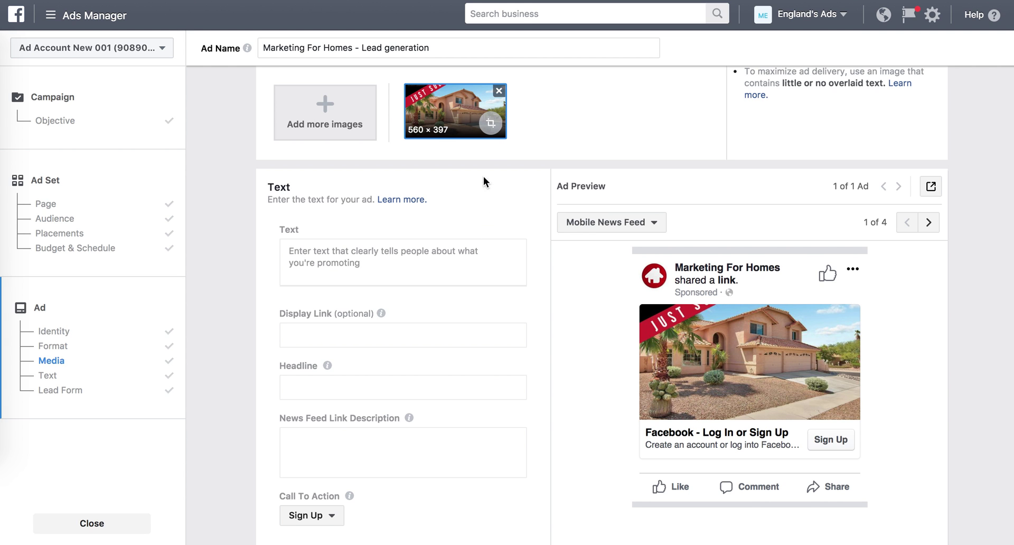
pyautogui.click(488, 125)
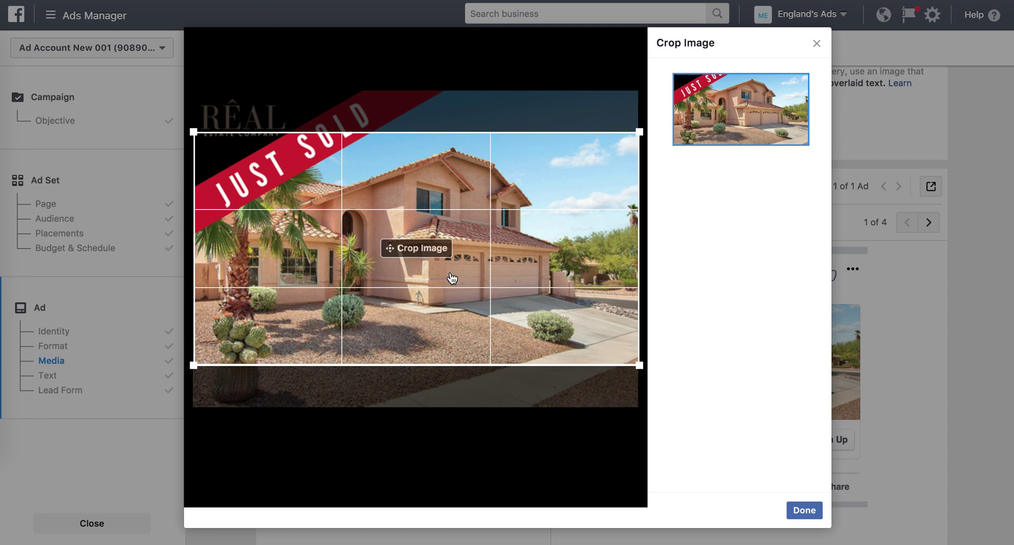
pyautogui.moveTo(451, 296); pyautogui.dragTo(437, 191)
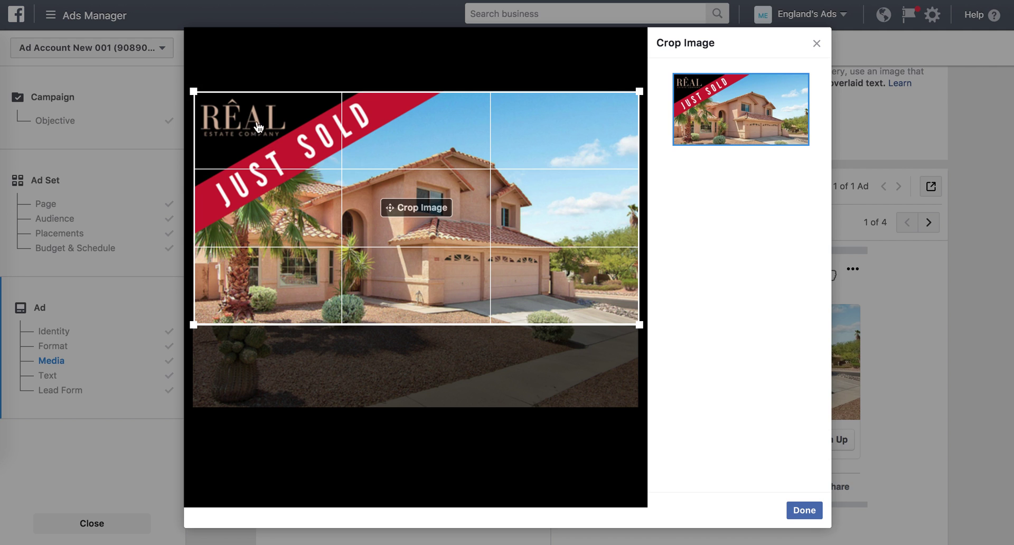
pyautogui.click(805, 511)
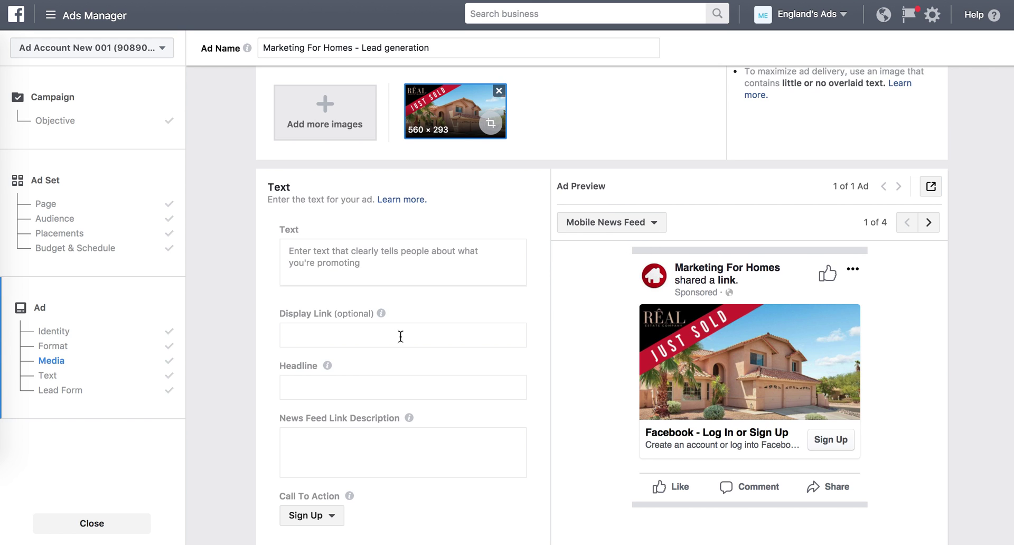
# Write the #JustSold body text naming the (Summerlin) neighborhood and inviting readers to learn their home value.
pyautogui.click(358, 261)
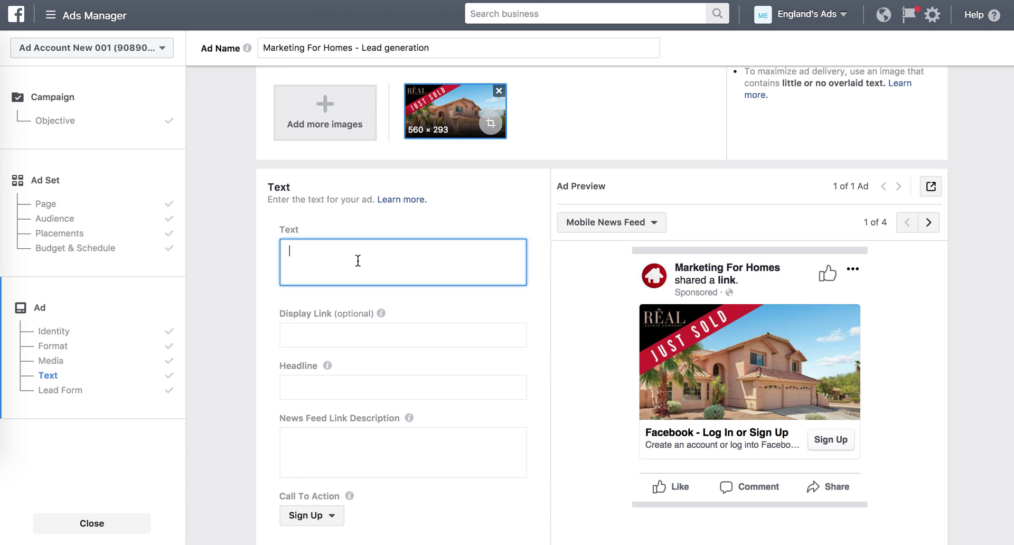
pyautogui.write('Home prices are going up and t')
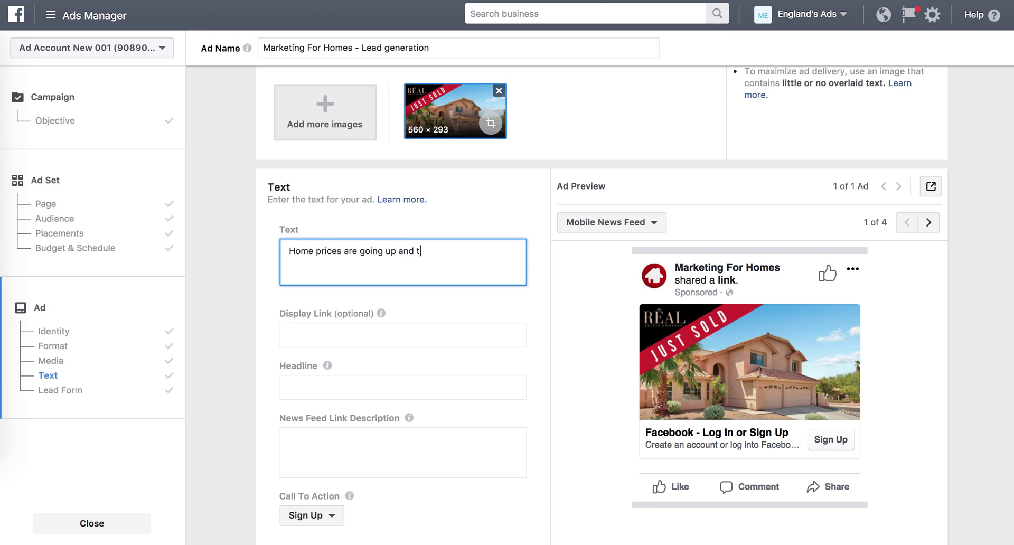
pyautogui.write('his home')
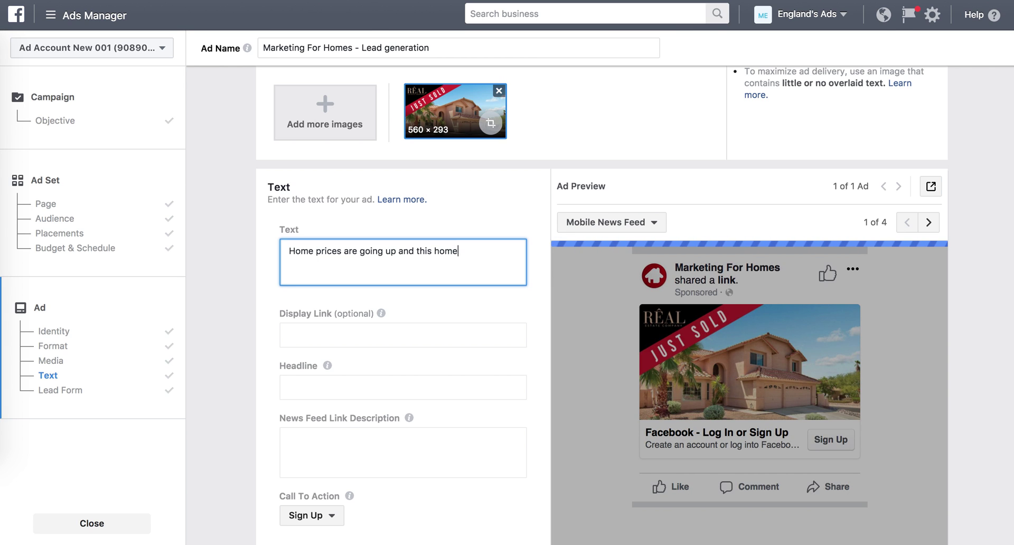
pyautogui.write(' JUST')
pyautogui.press('BackSpace')
pyautogui.press('BackSpace')
pyautogui.press('BackSpace')
pyautogui.press('BackSpace')
pyautogui.write('#')
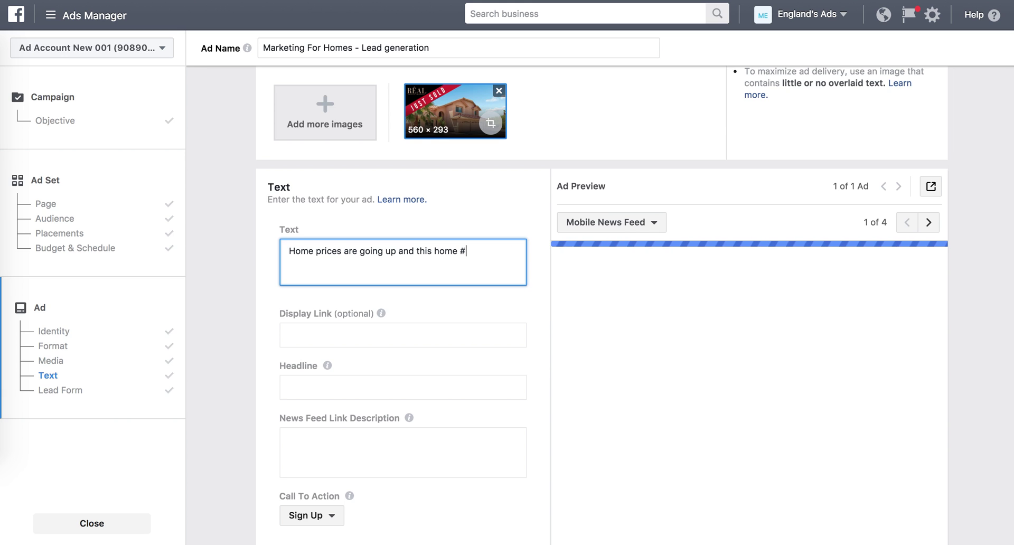
pyautogui.write('Just')
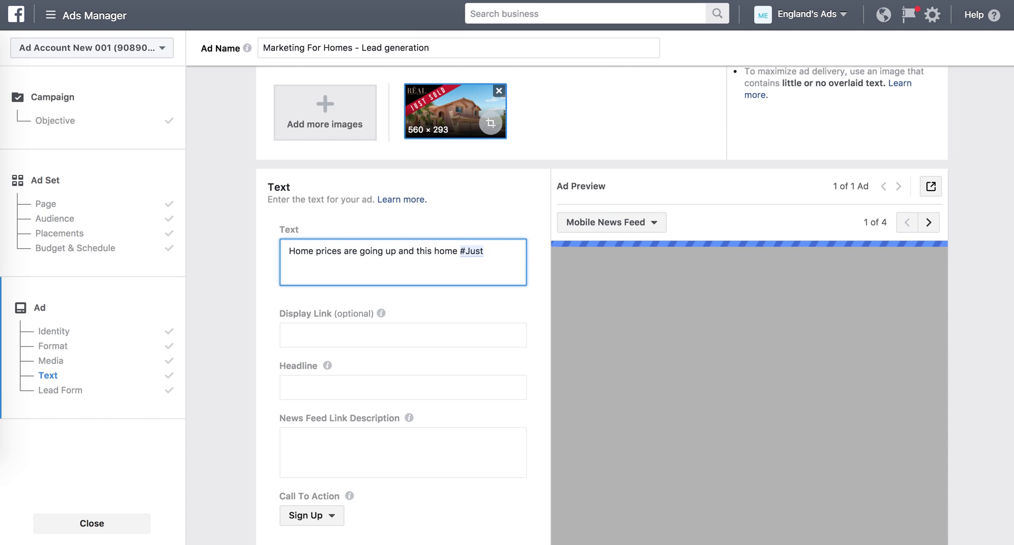
pyautogui.write('Sold in your')
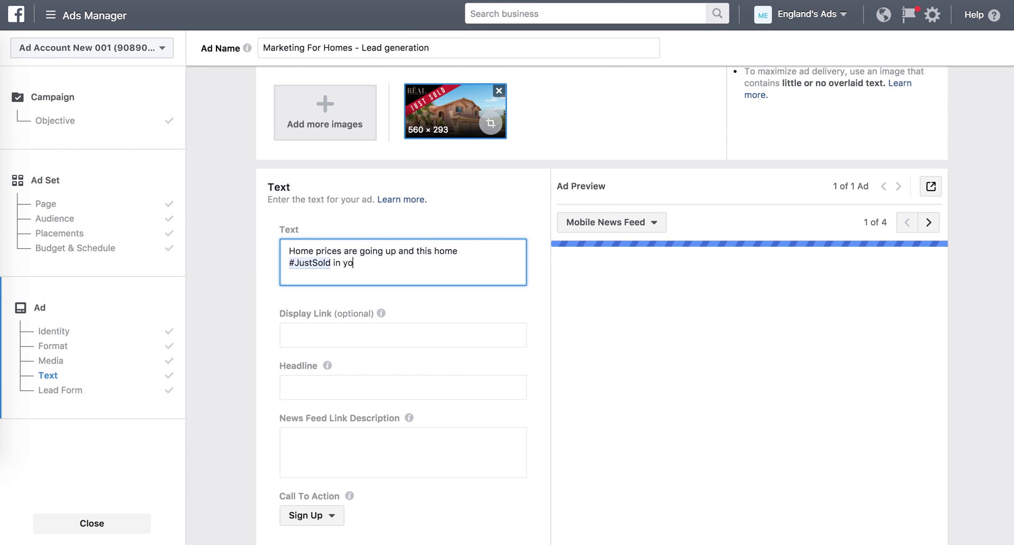
pyautogui.write('igh')
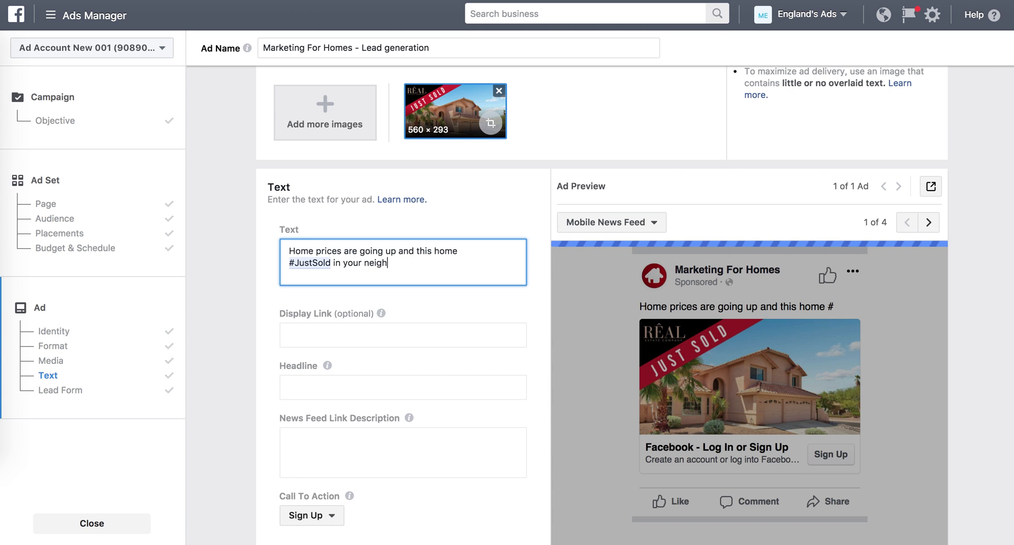
pyautogui.write('borhood. ')
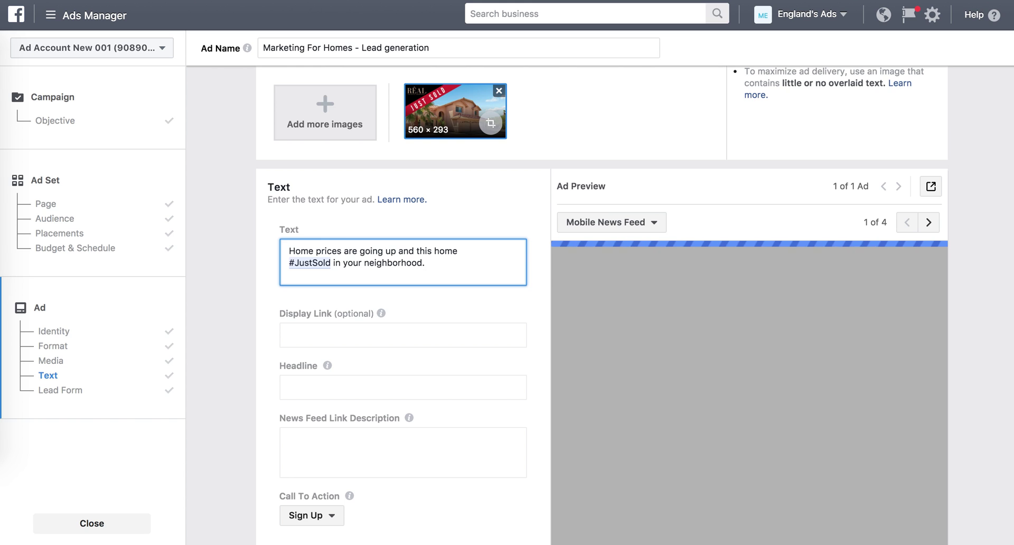
pyautogui.write(' Click learn more to f')
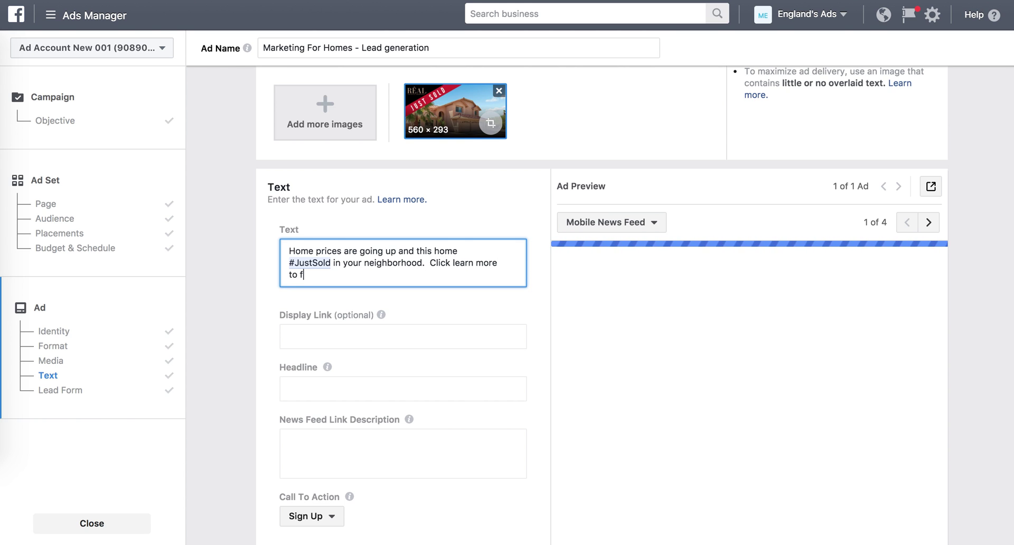
pyautogui.write('ind out')
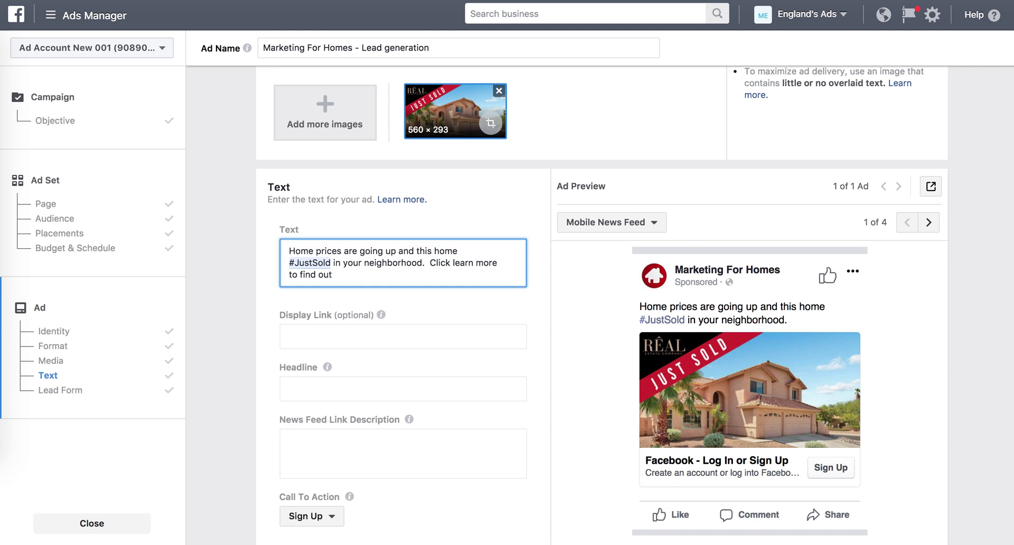
pyautogui.write(' your')
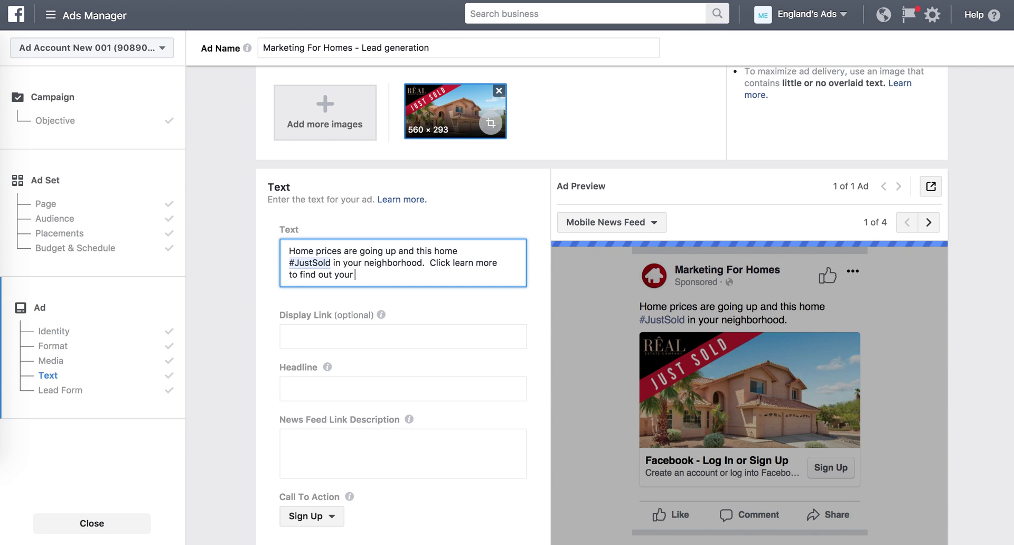
pyautogui.write(' new home value.')
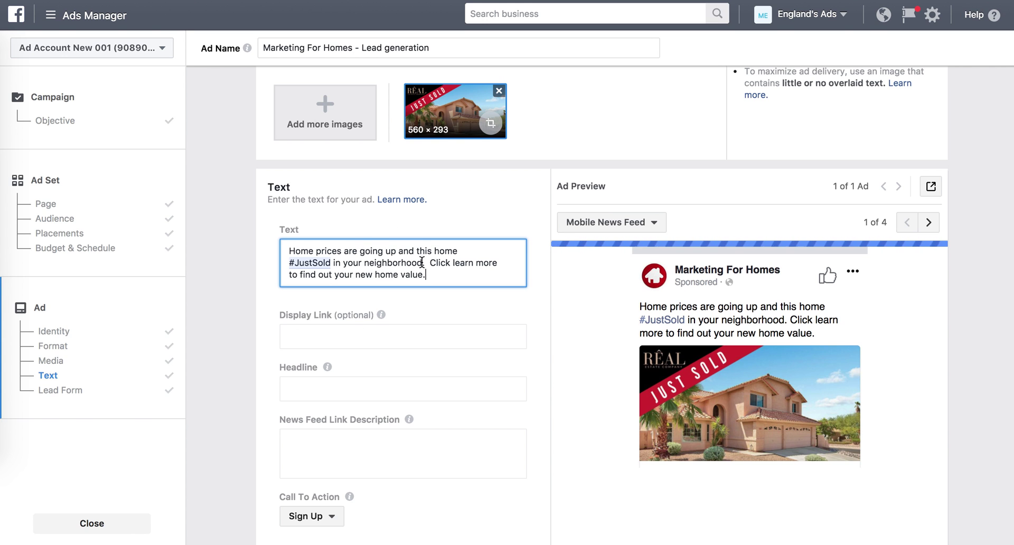
pyautogui.click(422, 262)
pyautogui.write('(Summer')
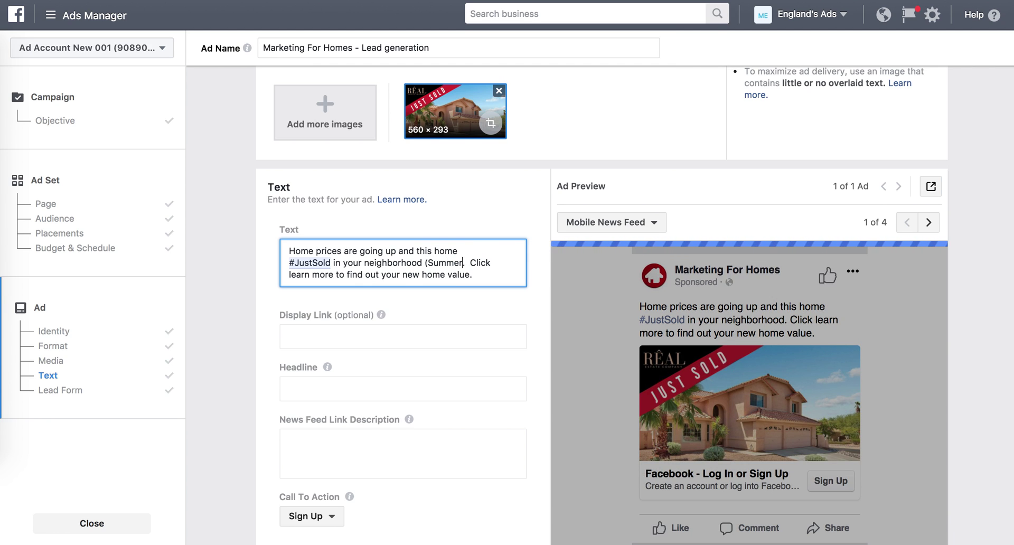
pyautogui.write('lin).')
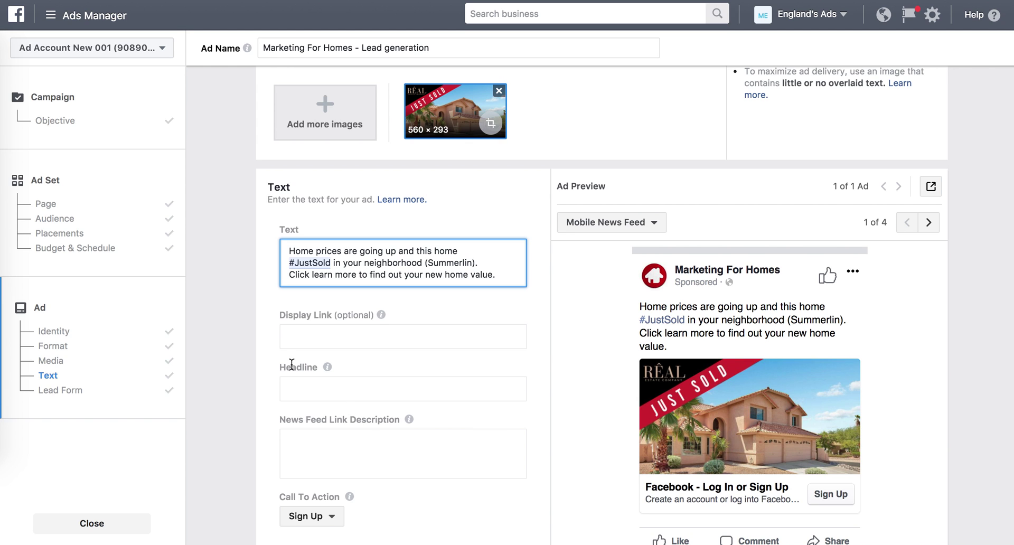
# Set the display link to website.com.
pyautogui.scroll(-2, 285, 375)
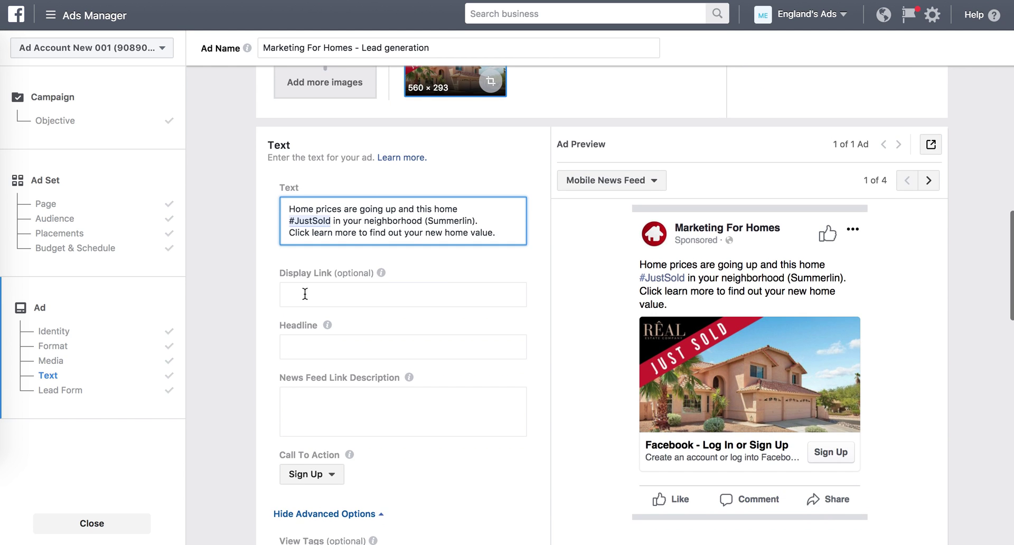
pyautogui.click(316, 291)
pyautogui.write('website.com')
pyautogui.click(252, 338)
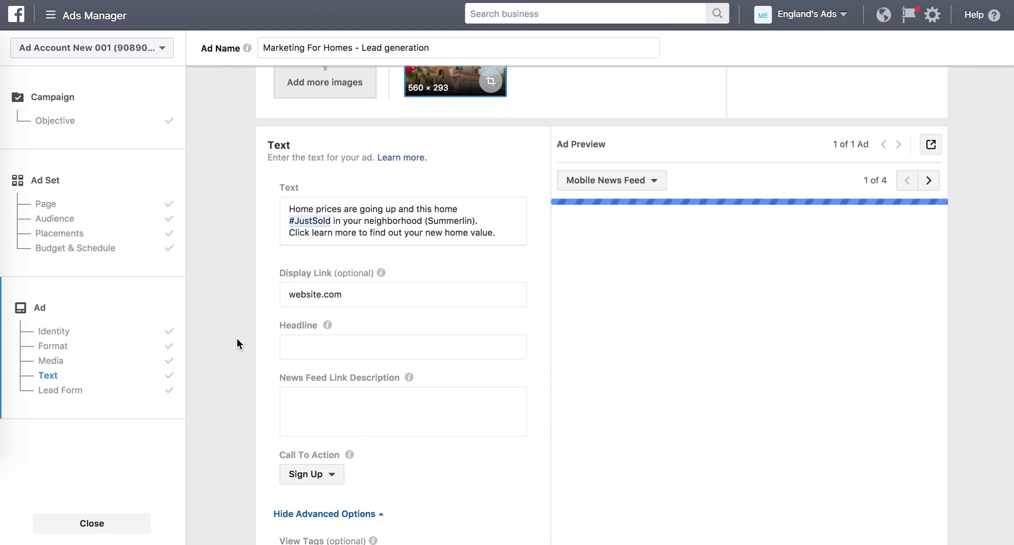
# Enter the headline 'Your home may be worth more than you think!', correcting typos.
pyautogui.scroll(-2, 262, 353)
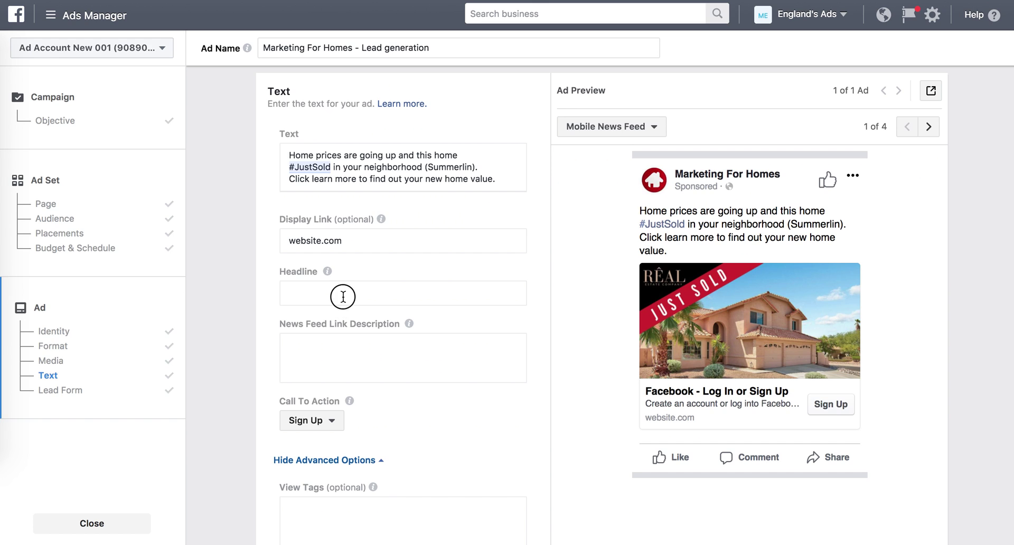
pyautogui.click(343, 297)
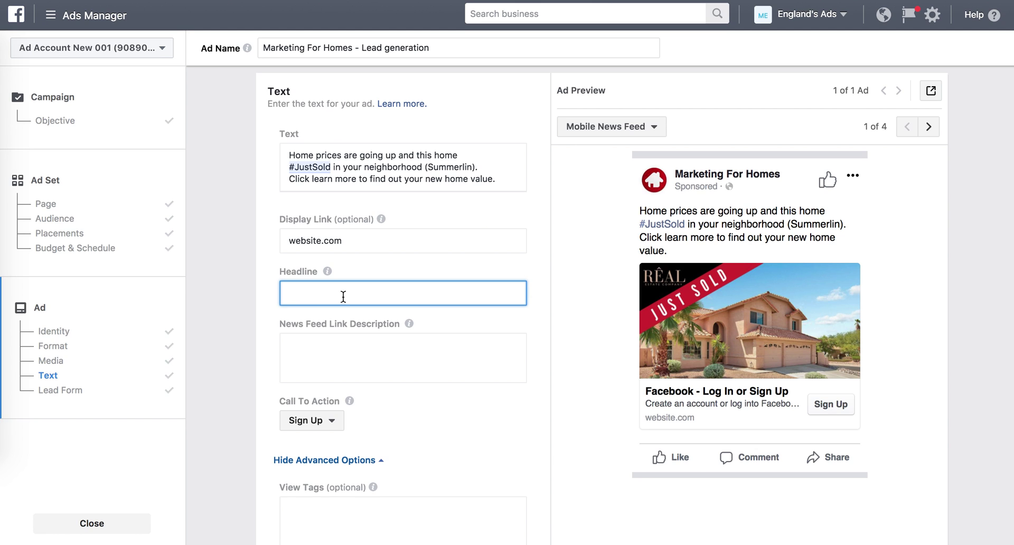
pyautogui.write('Your Home is')
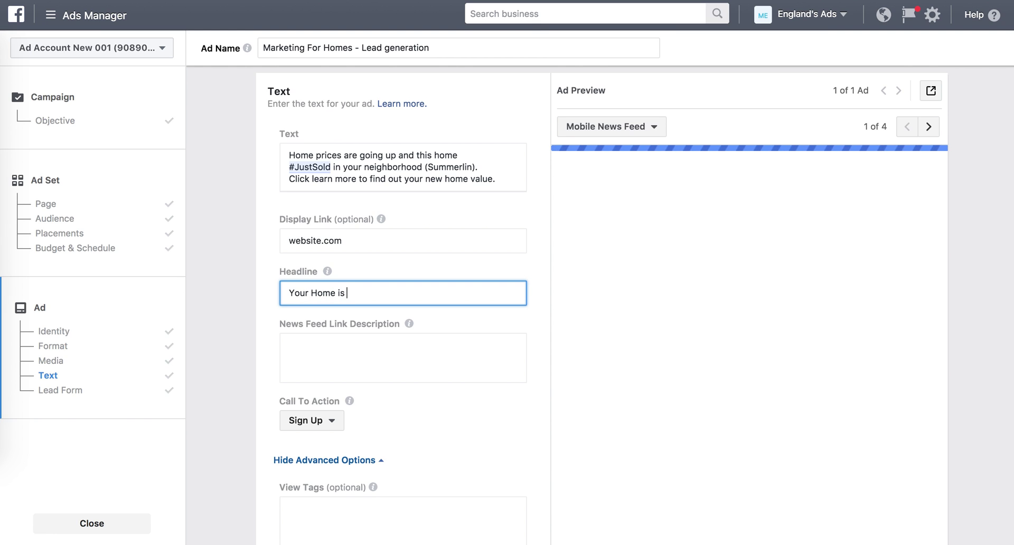
pyautogui.press('BackSpace')
pyautogui.press('BackSpace')
pyautogui.write('may')
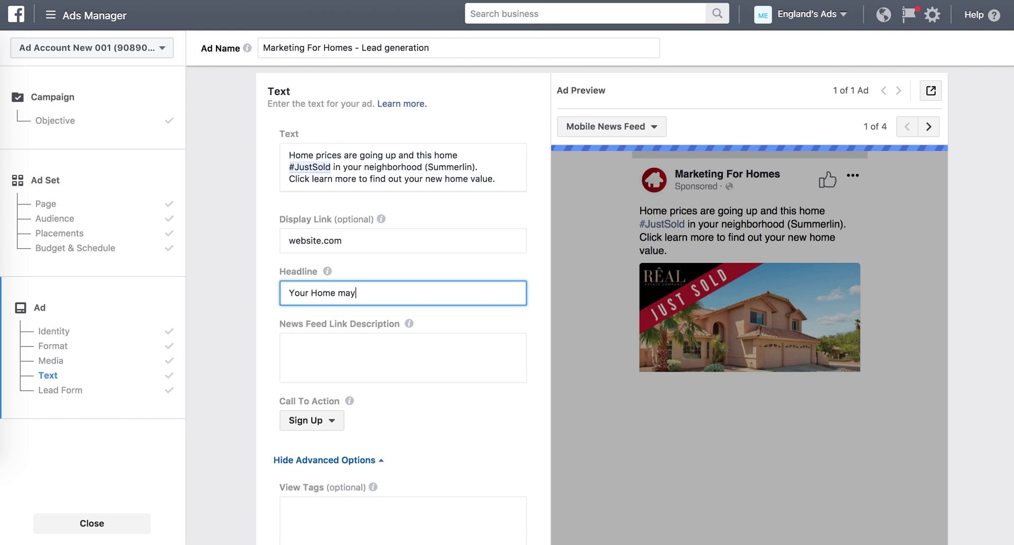
pyautogui.write(' be worth morte')
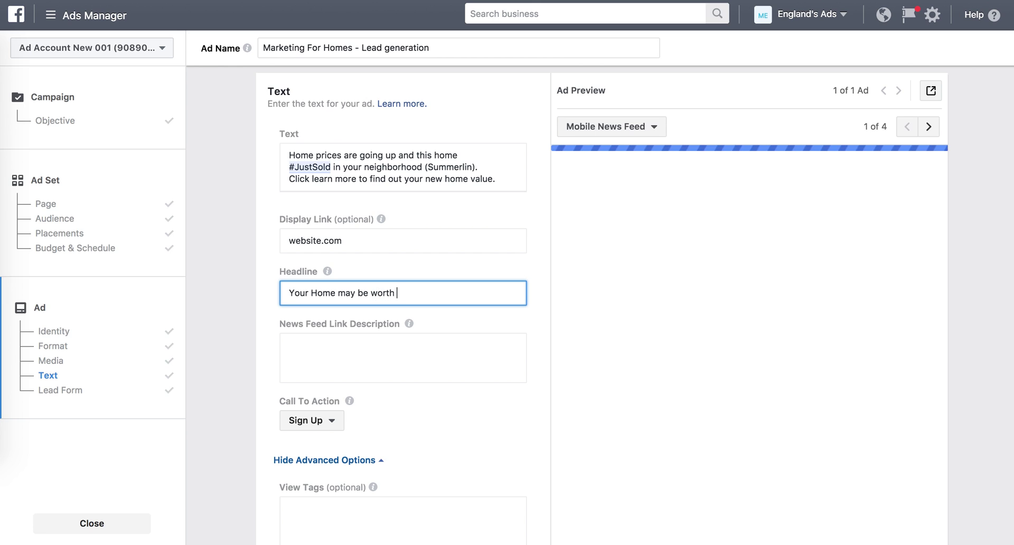
pyautogui.press('BackSpace')
pyautogui.press('BackSpace')
pyautogui.press('BackSpace')
pyautogui.write('e than you t')
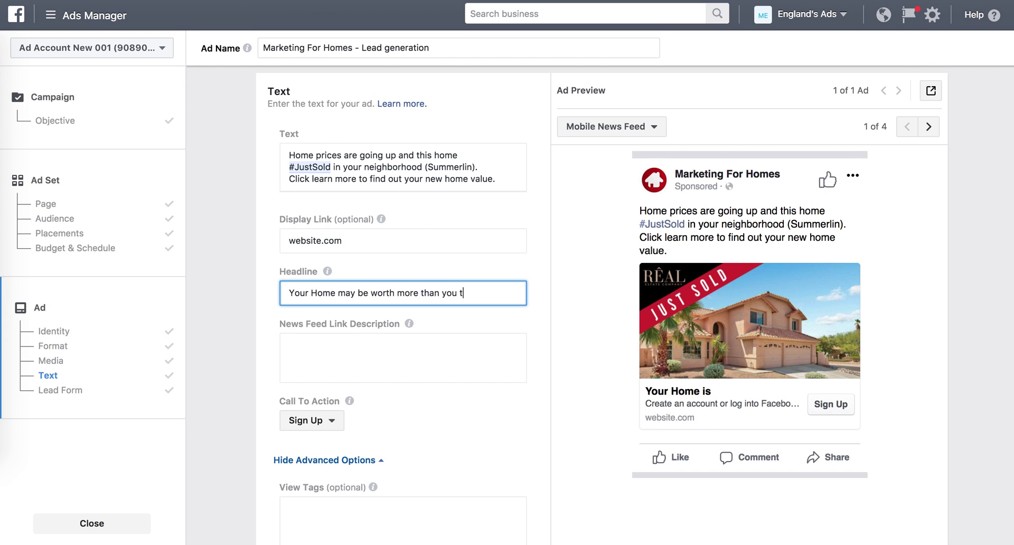
pyautogui.write('hink')
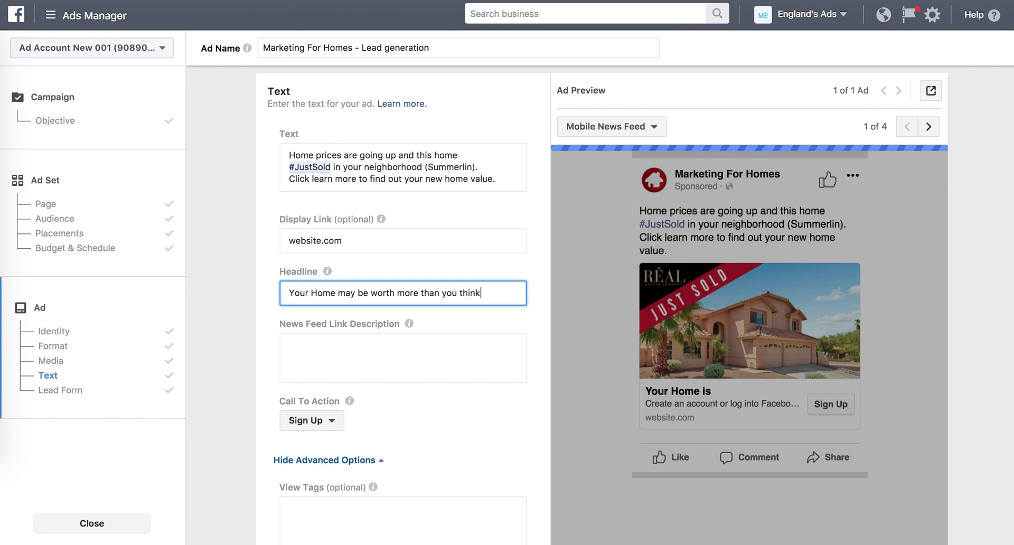
pyautogui.write('!')
pyautogui.click(318, 292)
pyautogui.press('BackSpace')
pyautogui.write('h')
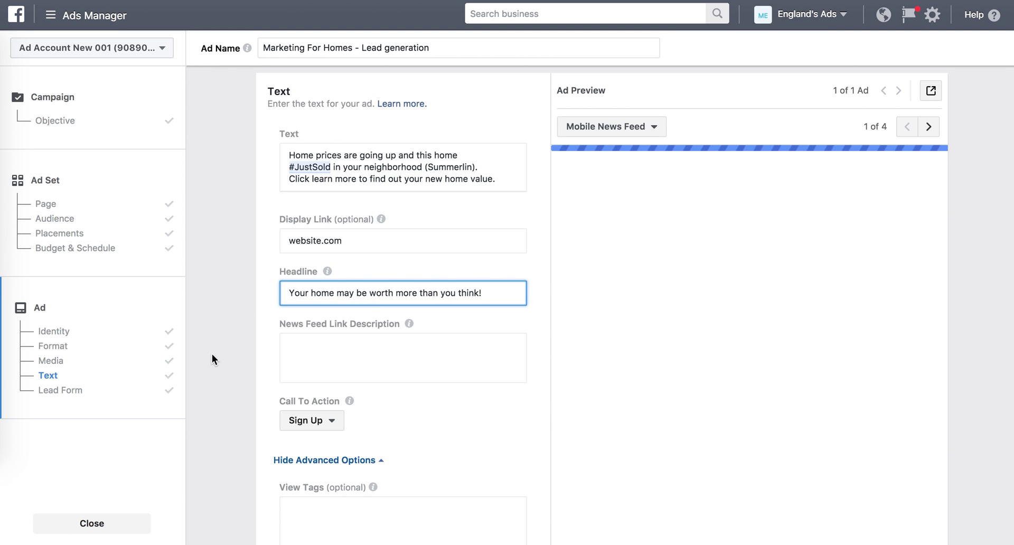
# Enter the agent's name and 'Real Estate Company' as the News Feed link description.
pyautogui.click(318, 354)
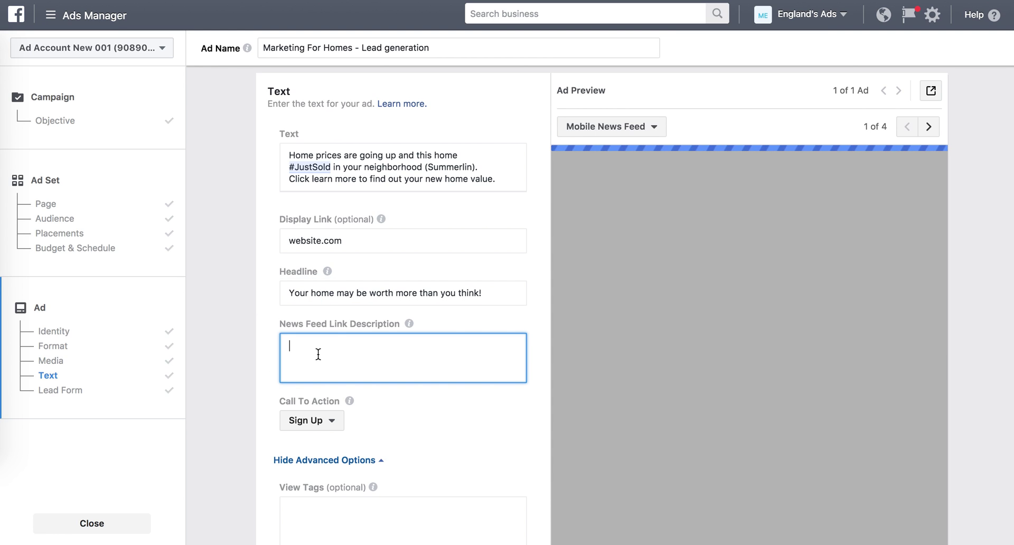
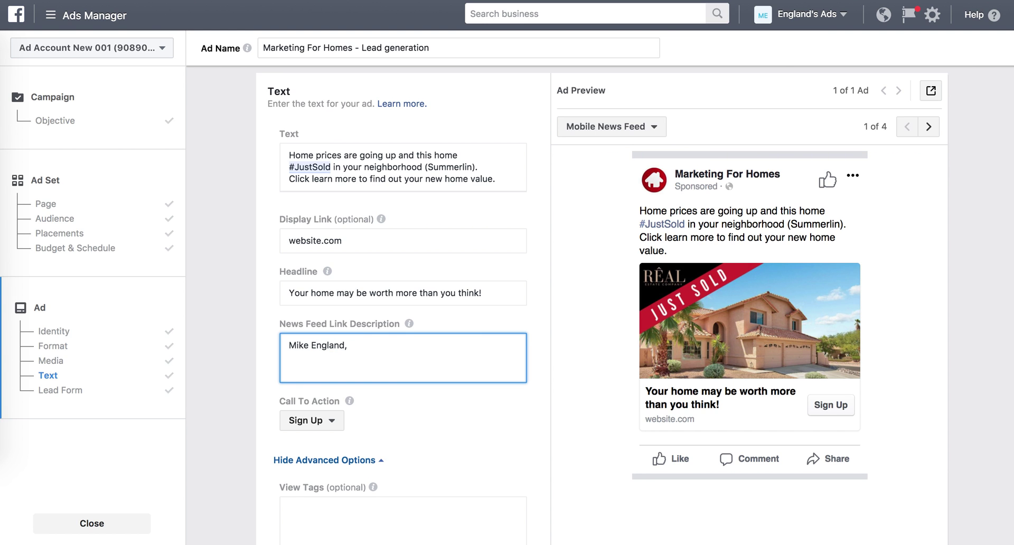
pyautogui.write(', Real Estate Company')
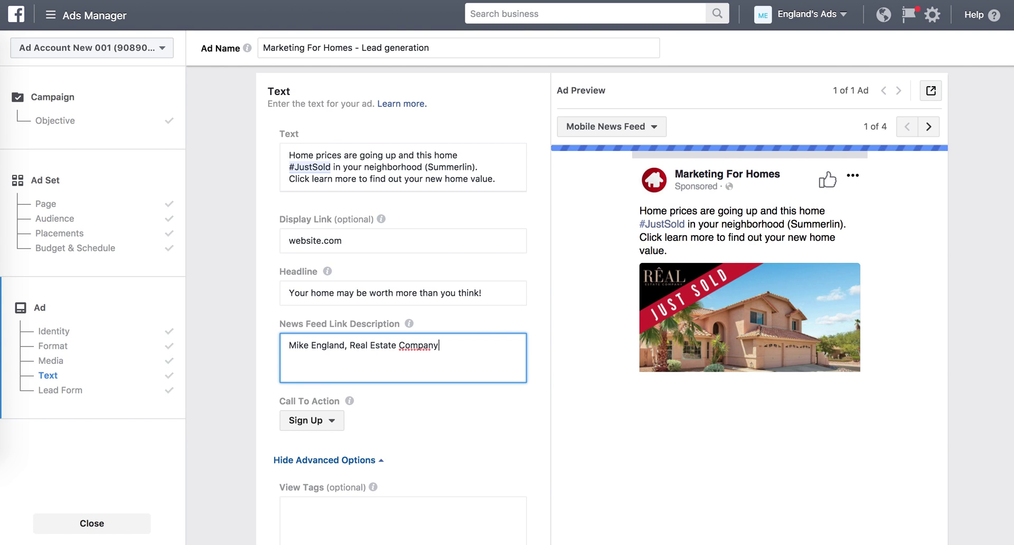
pyautogui.click(226, 359)
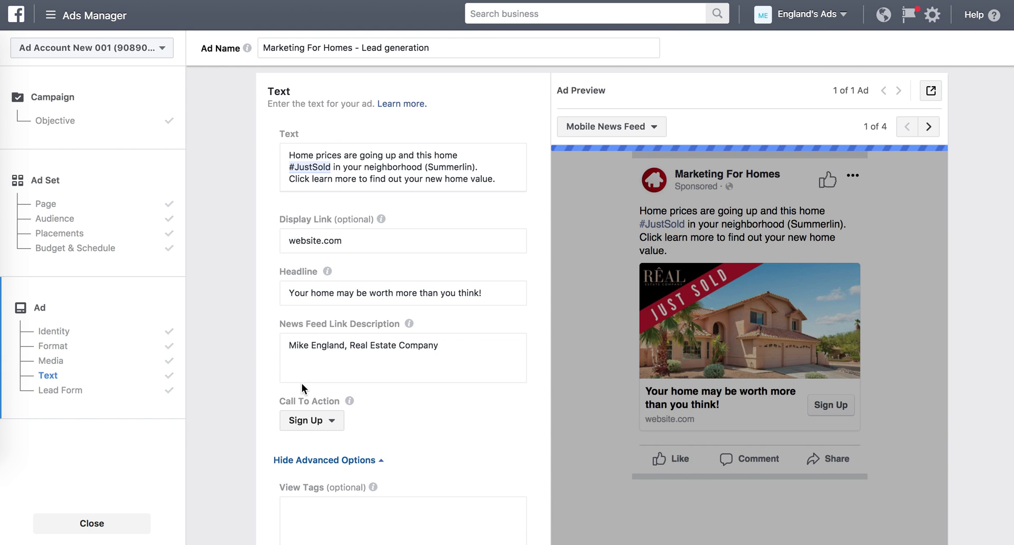
# Change the call to action to Learn More.
pyautogui.click(324, 430)
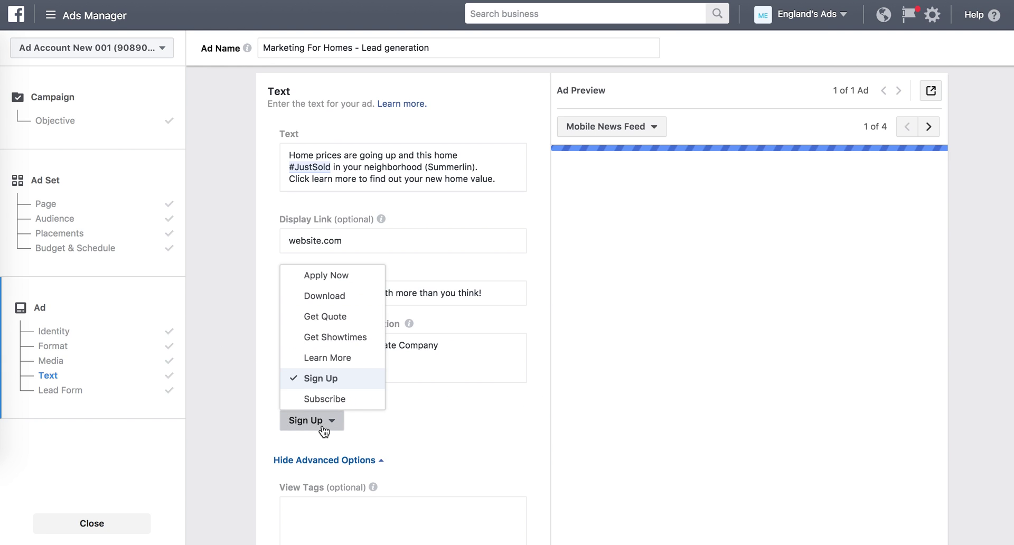
pyautogui.click(328, 358)
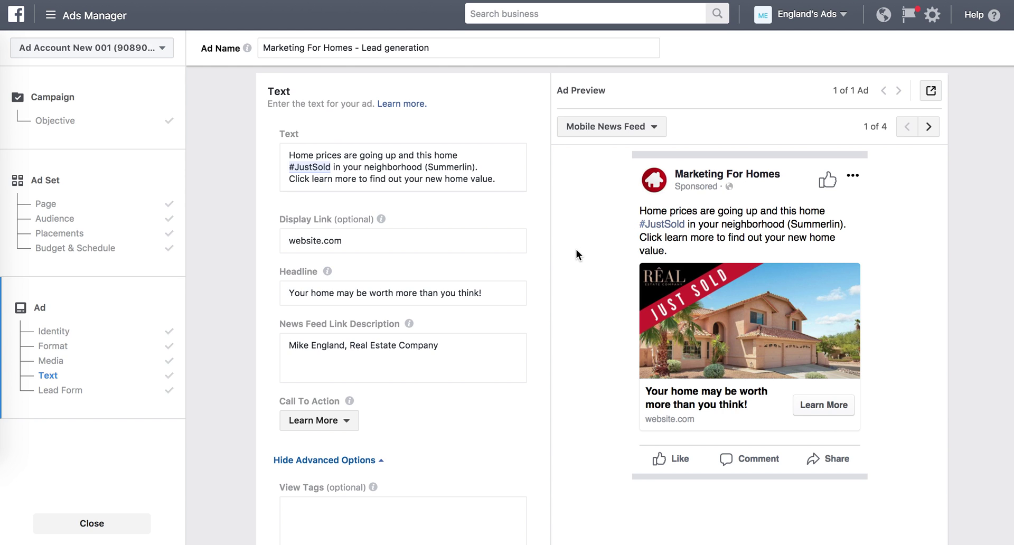
pyautogui.scroll(-3, 421, 411)
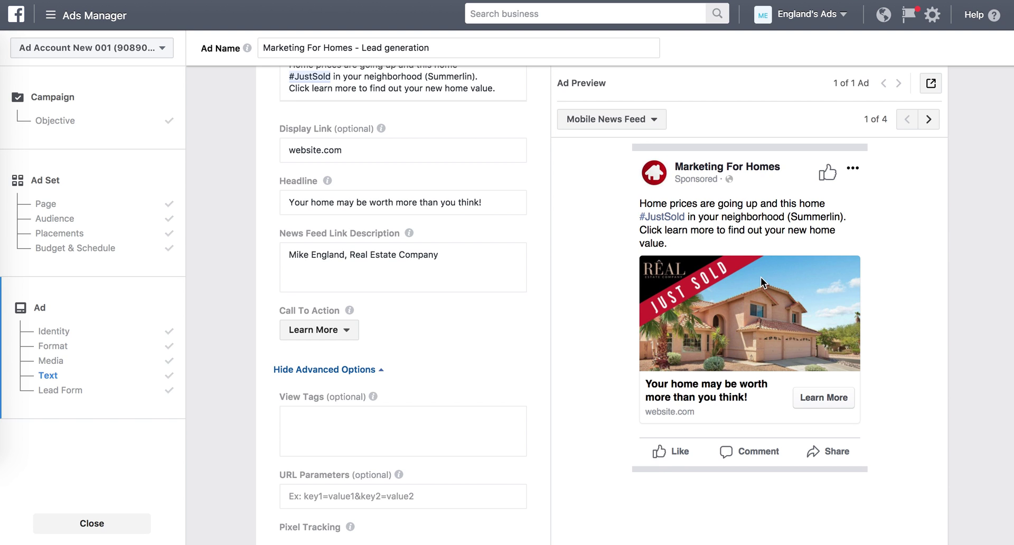
pyautogui.scroll(-4, 392, 355)
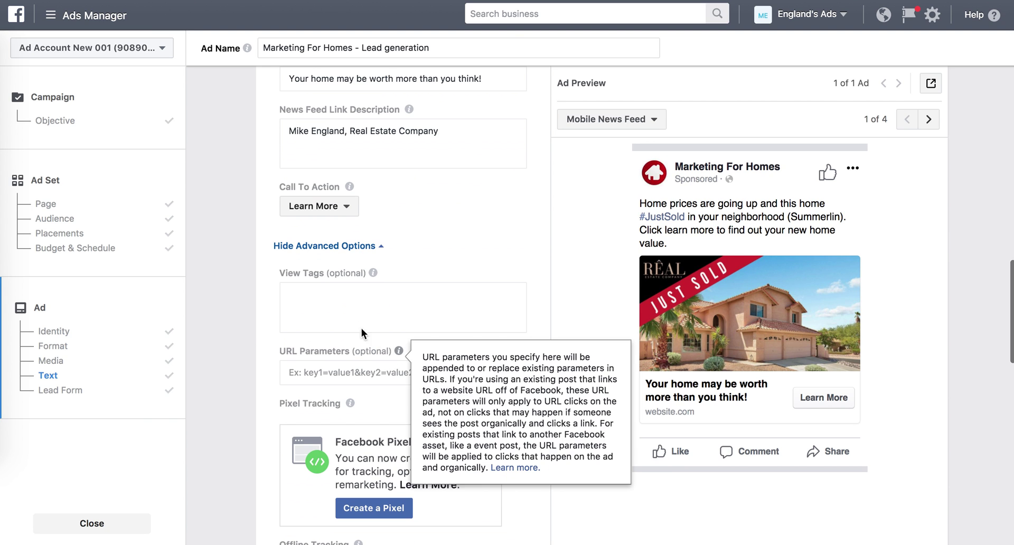
pyautogui.scroll(-10, 257, 326)
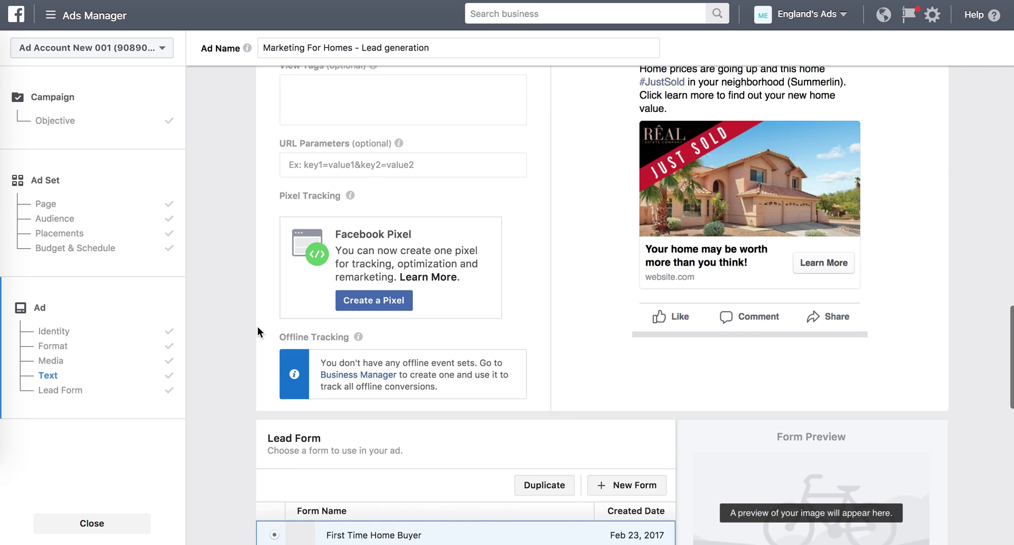
# Select the 'Just Sold 89144' lead form in the Lead Form table and duplicate it.
pyautogui.scroll(-2, 255, 357)
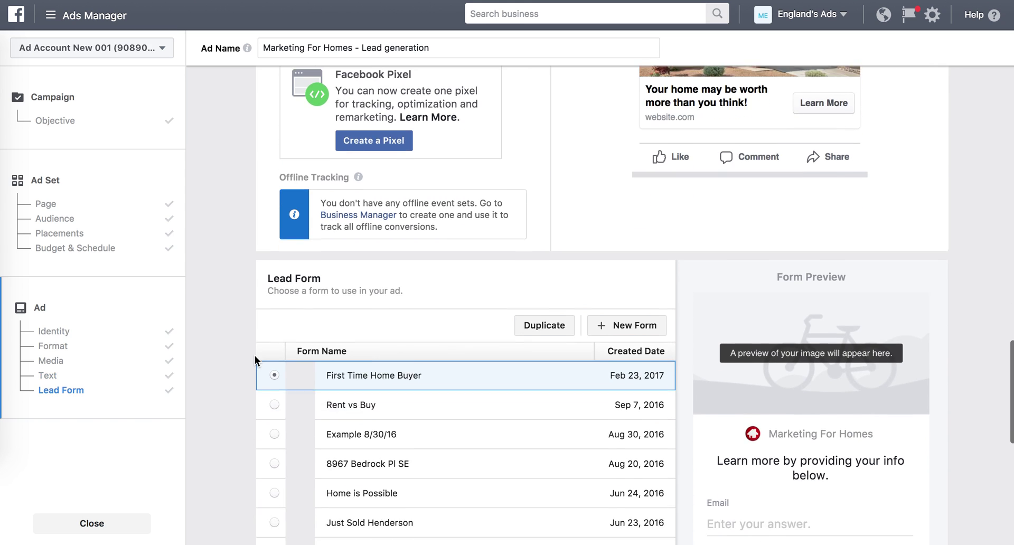
pyautogui.scroll(-1, 254, 359)
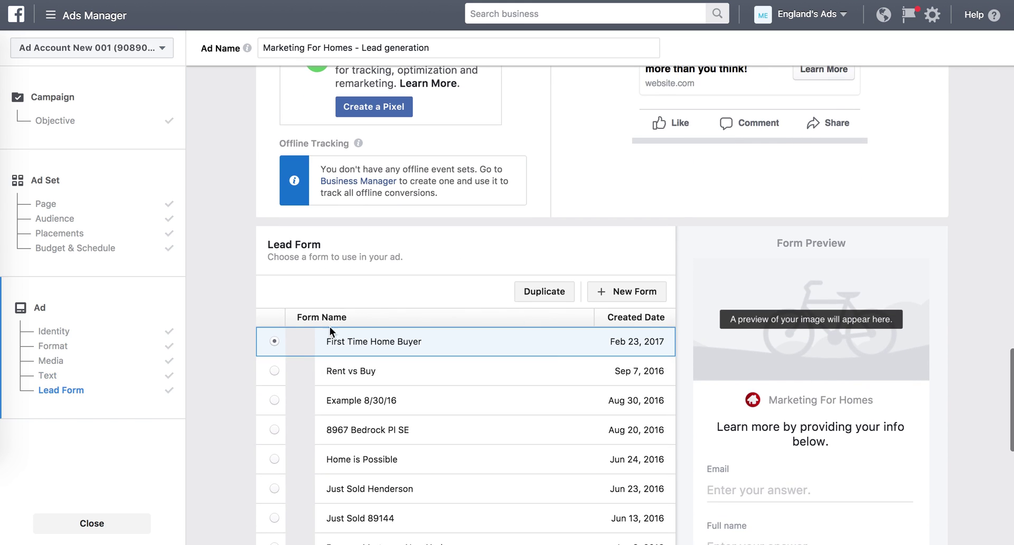
pyautogui.click(273, 518)
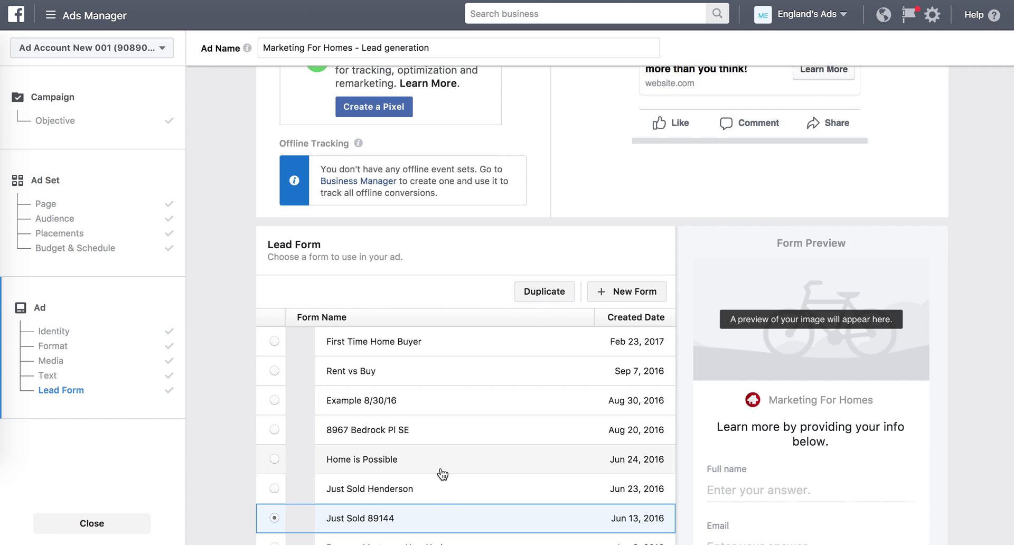
pyautogui.click(546, 292)
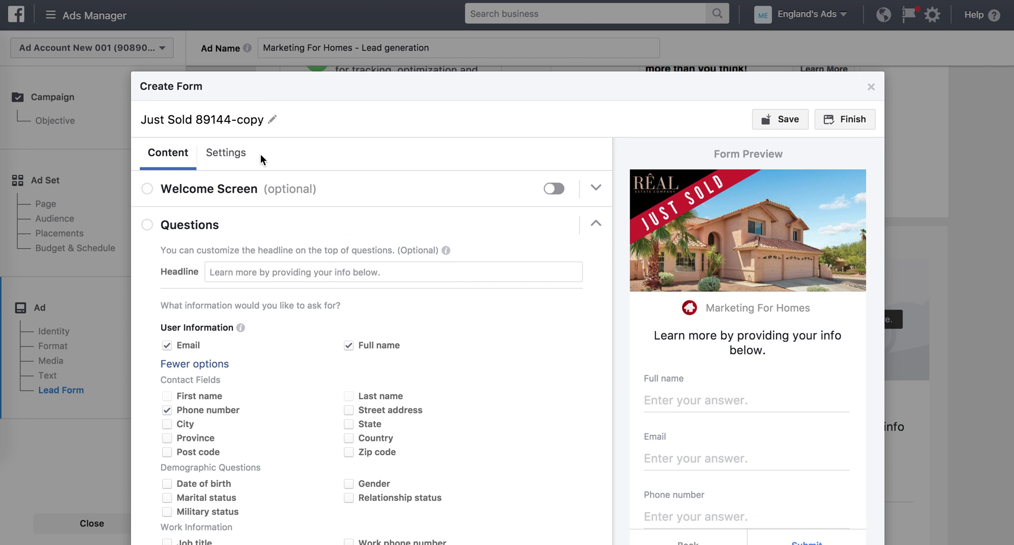
# Trim the copied form's title to 'Just Sold' and leave the Welcome Screen toggled off.
pyautogui.click(261, 120)
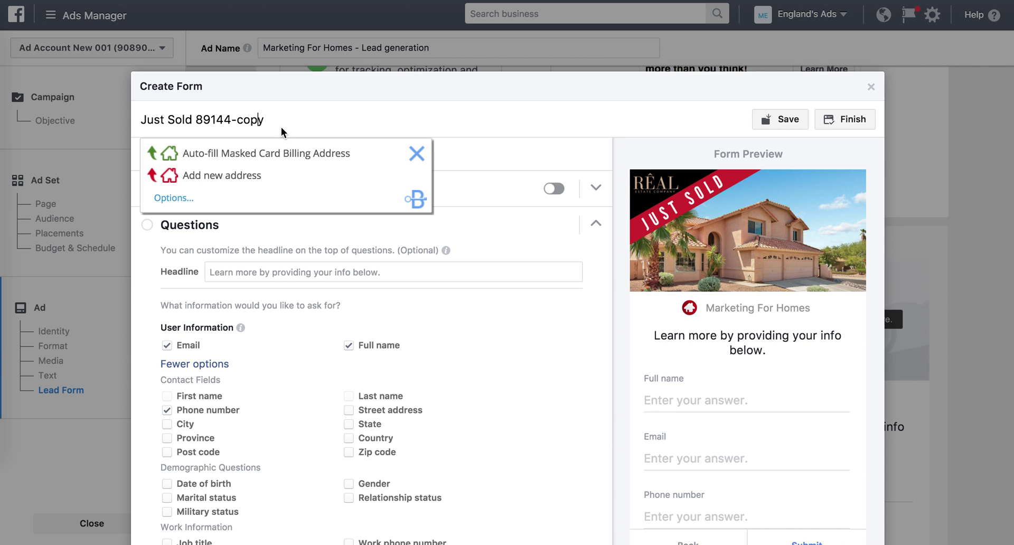
pyautogui.press('BackSpace')
pyautogui.press('BackSpace')
pyautogui.press('BackSpace')
pyautogui.press('BackSpace')
pyautogui.press('BackSpace')
pyautogui.press('BackSpace')
pyautogui.press('BackSpace')
pyautogui.press('BackSpace')
pyautogui.press('BackSpace')
pyautogui.press('BackSpace')
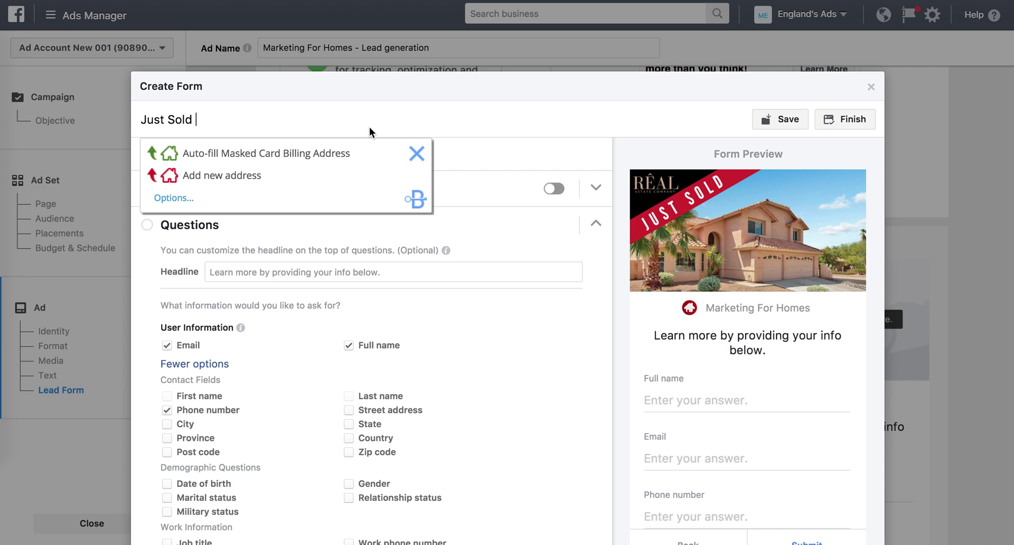
pyautogui.click(417, 154)
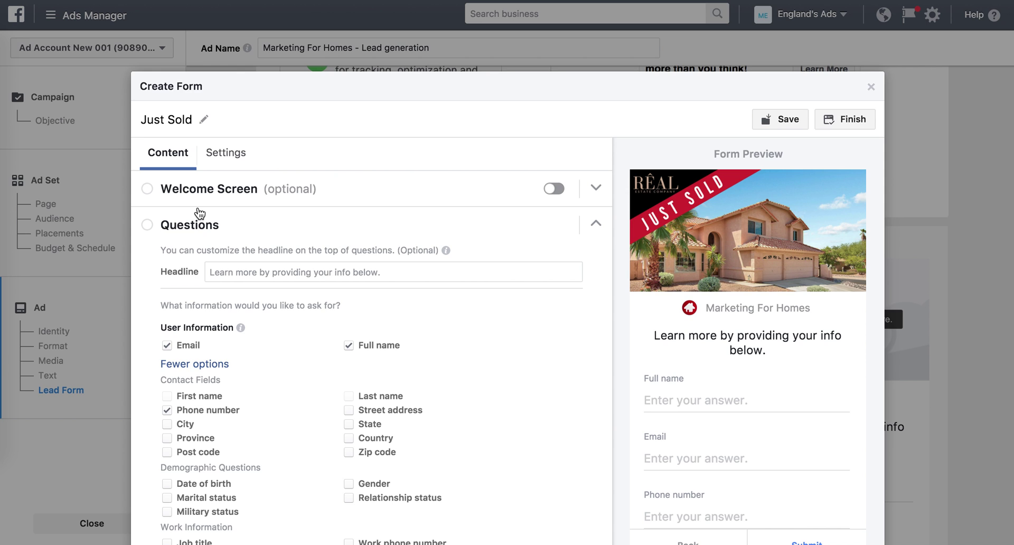
pyautogui.click(554, 189)
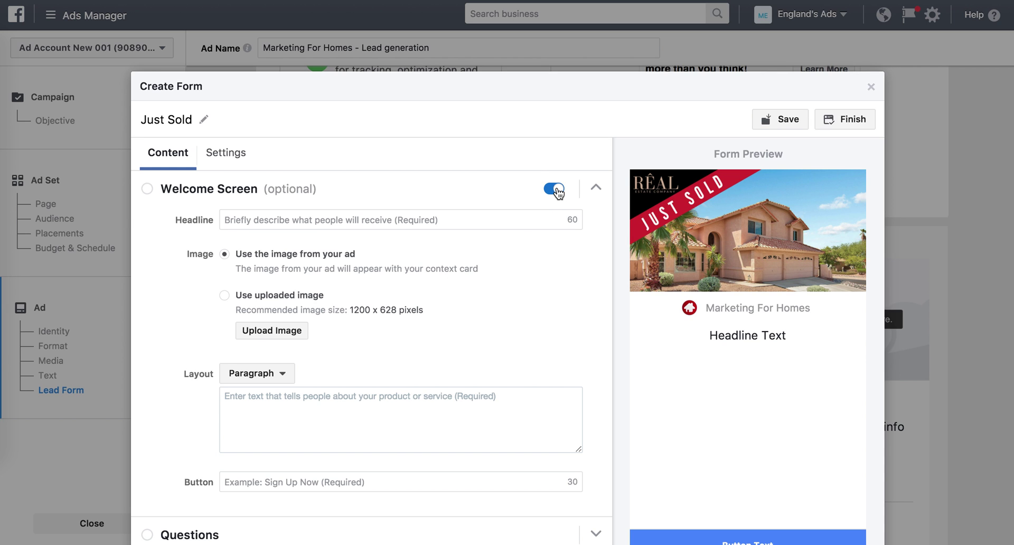
pyautogui.click(556, 190)
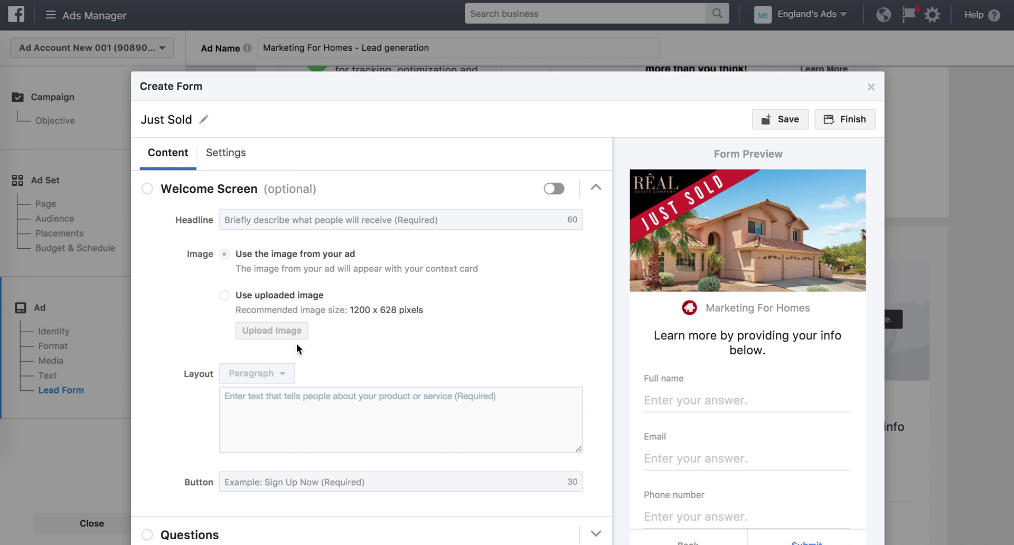
# Expand the Just Sold form's Questions section and scroll through the contact fields, including Street address.
pyautogui.scroll(-3, 167, 350)
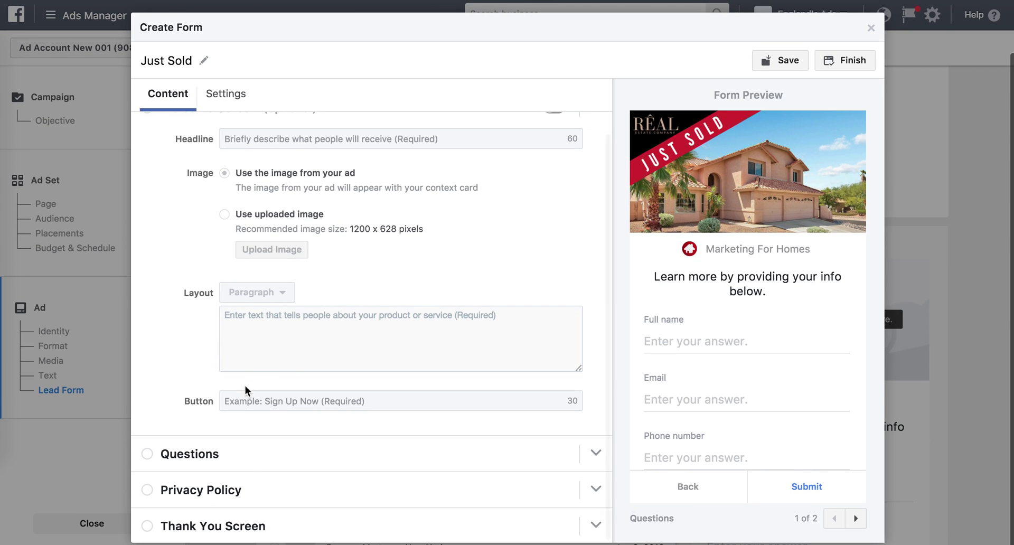
pyautogui.click(249, 465)
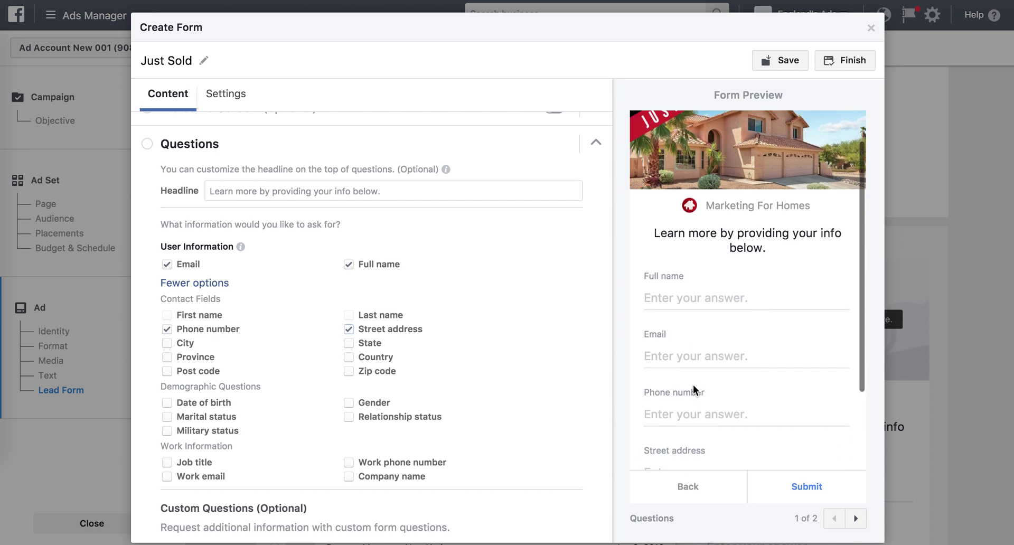
pyautogui.scroll(-2, 693, 386)
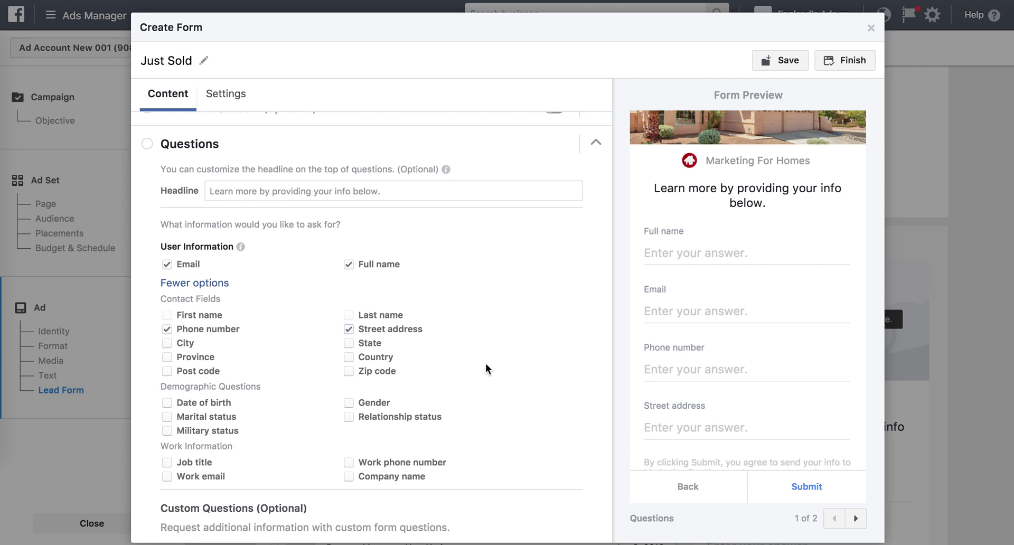
pyautogui.scroll(-3, 486, 363)
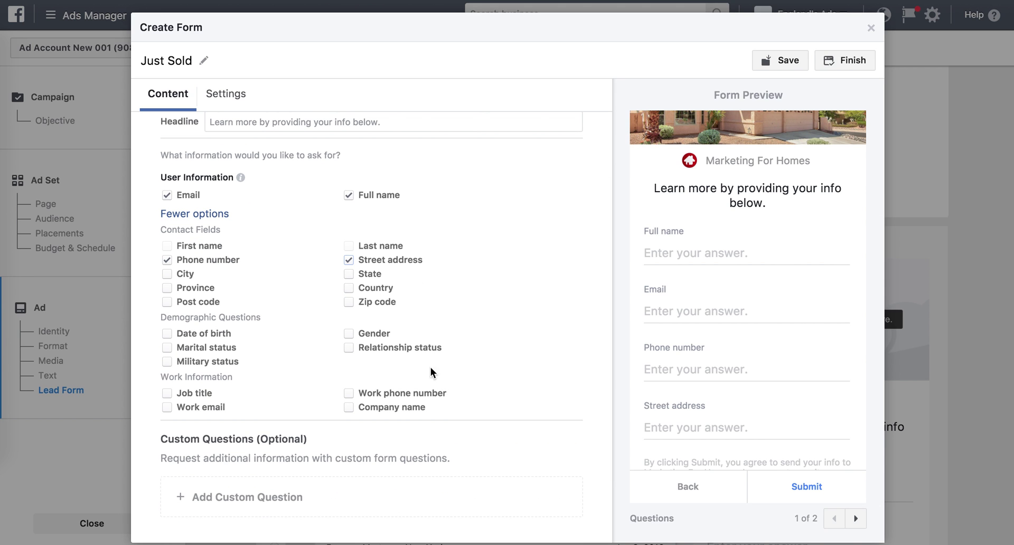
pyautogui.scroll(-3, 442, 366)
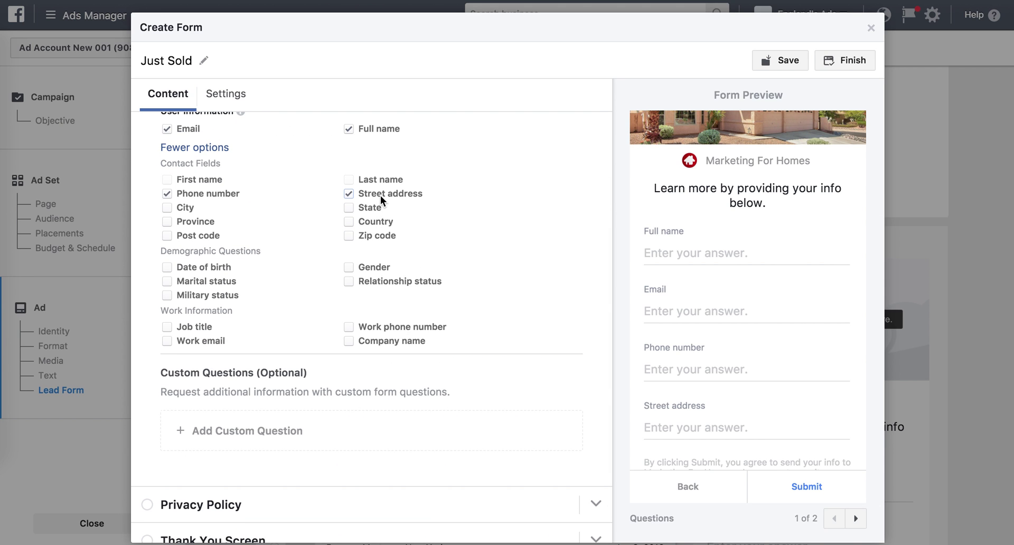
pyautogui.scroll(-1, 280, 405)
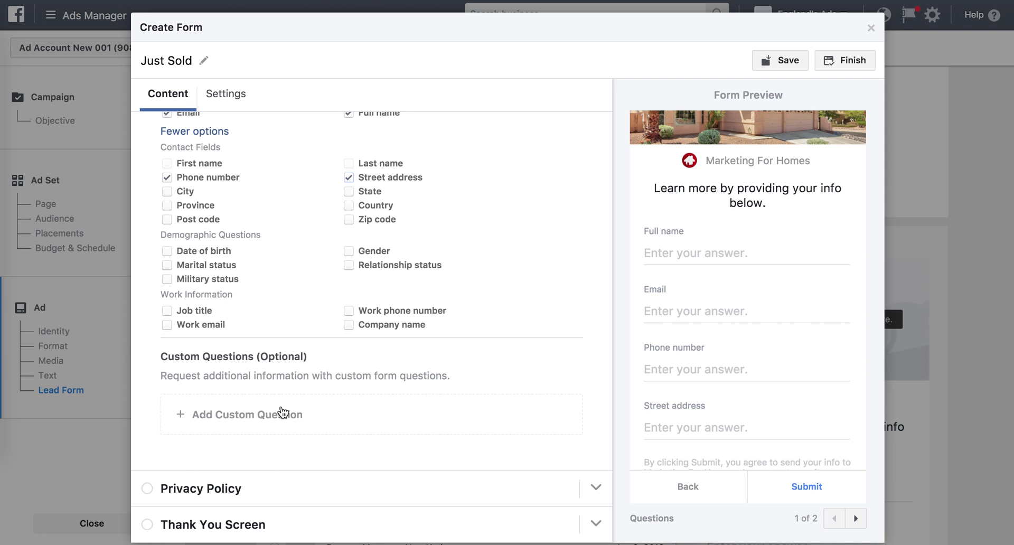
pyautogui.click(212, 490)
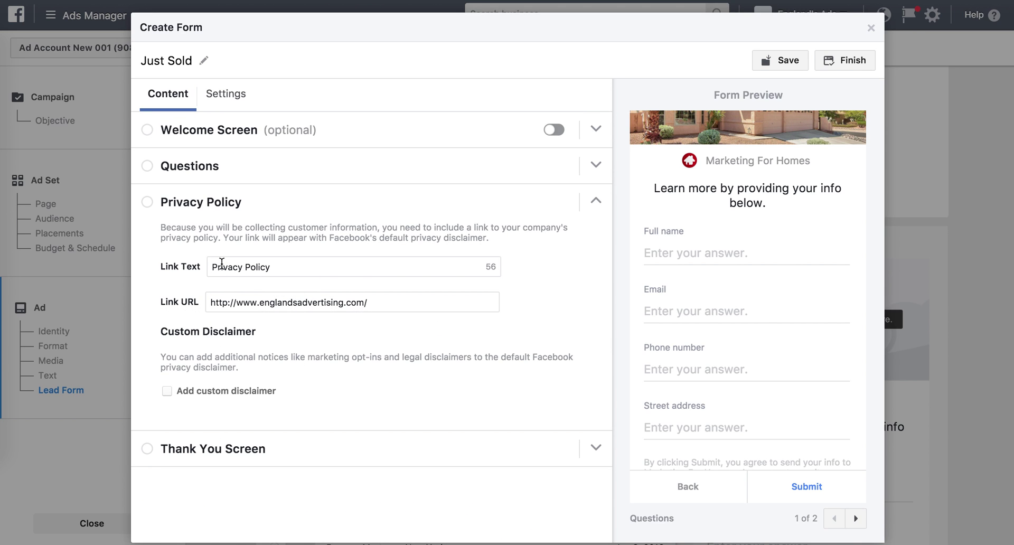
pyautogui.moveTo(290, 269); pyautogui.dragTo(209, 267)
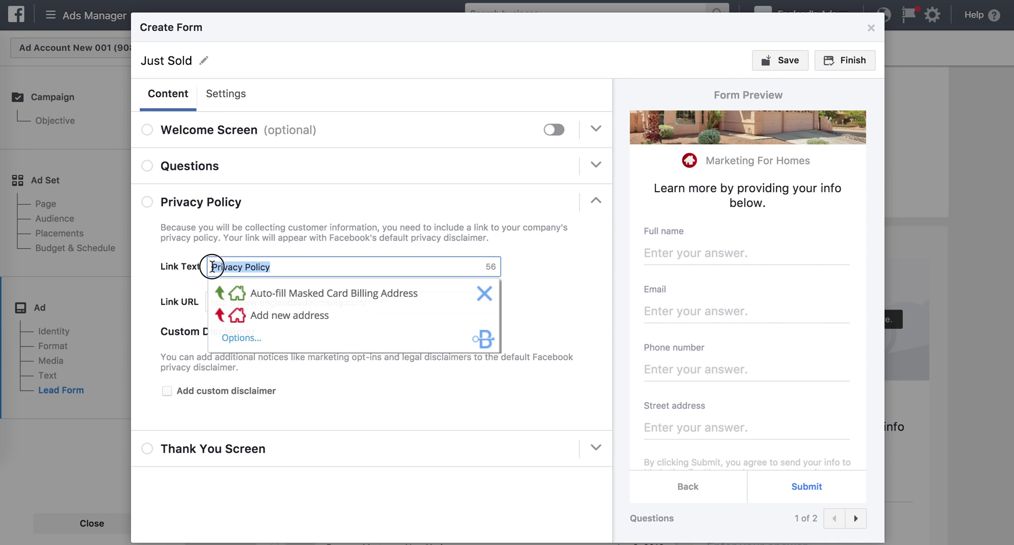
pyautogui.click(485, 305)
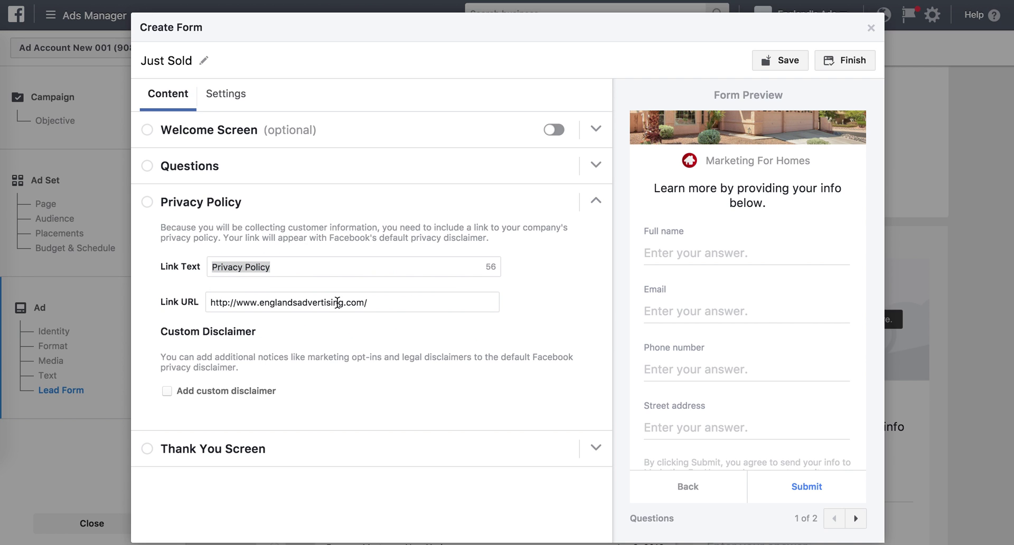
pyautogui.click(389, 302)
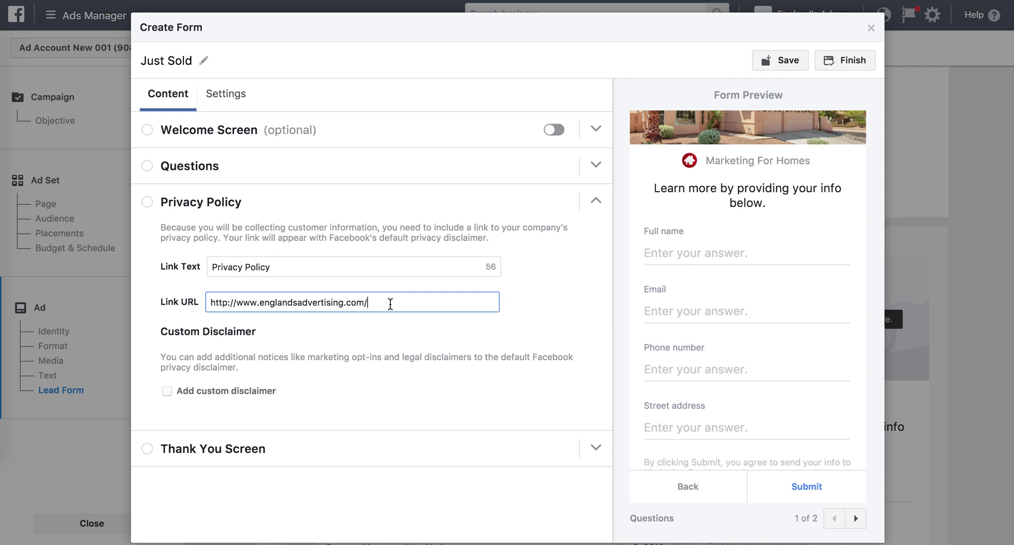
pyautogui.write('privacy')
# Enable the Thank You Screen's website link and finish the Just Sold lead form.
pyautogui.click(292, 449)
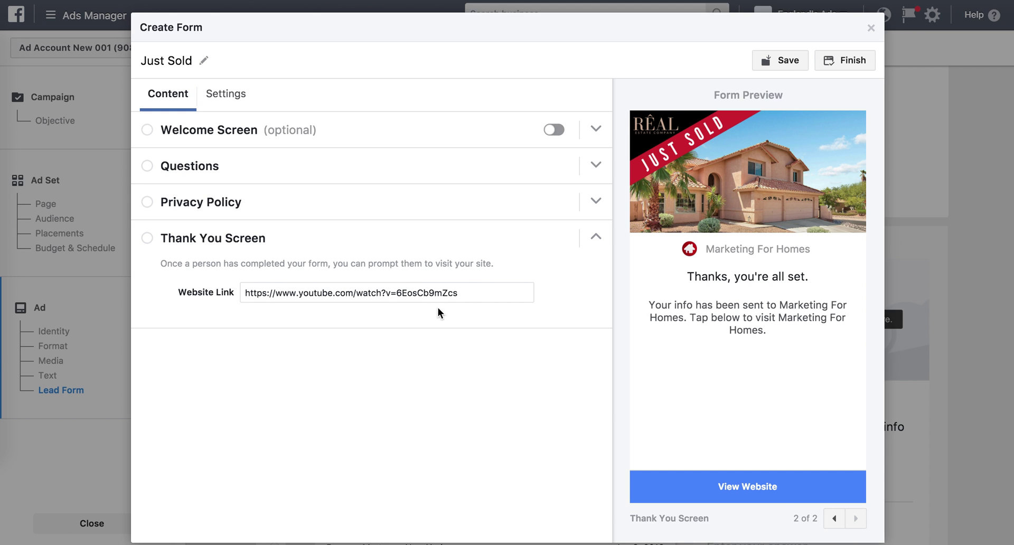
pyautogui.click(465, 292)
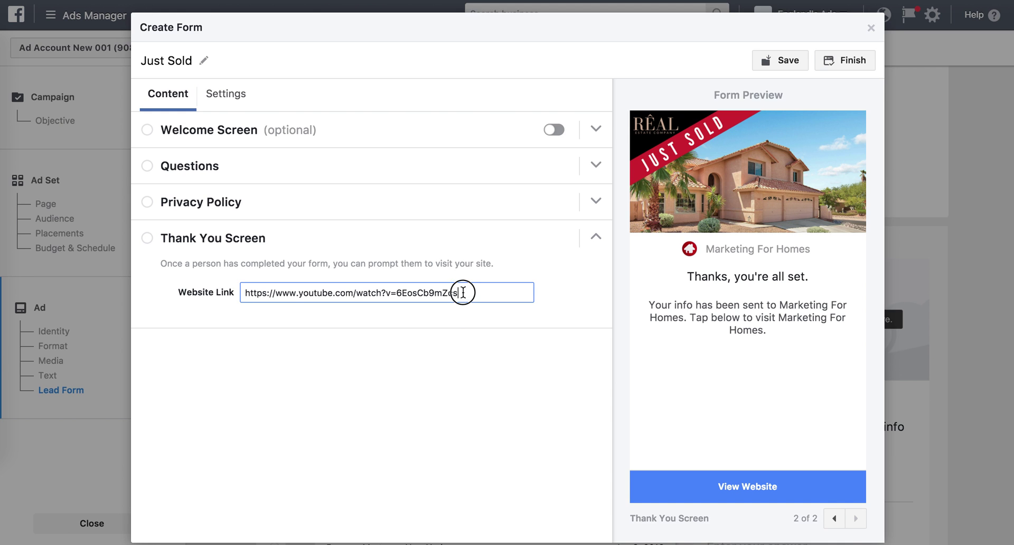
pyautogui.click(518, 317)
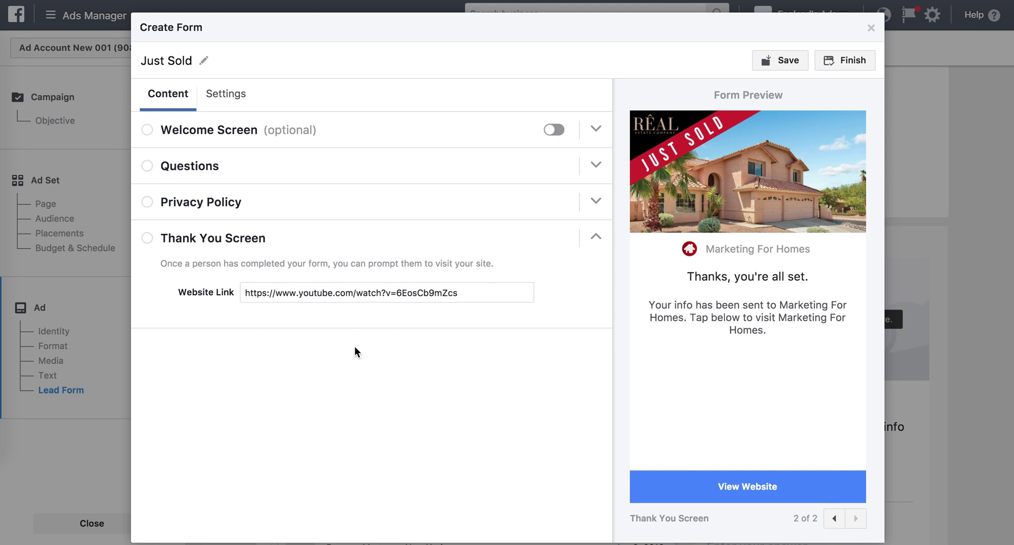
pyautogui.click(851, 61)
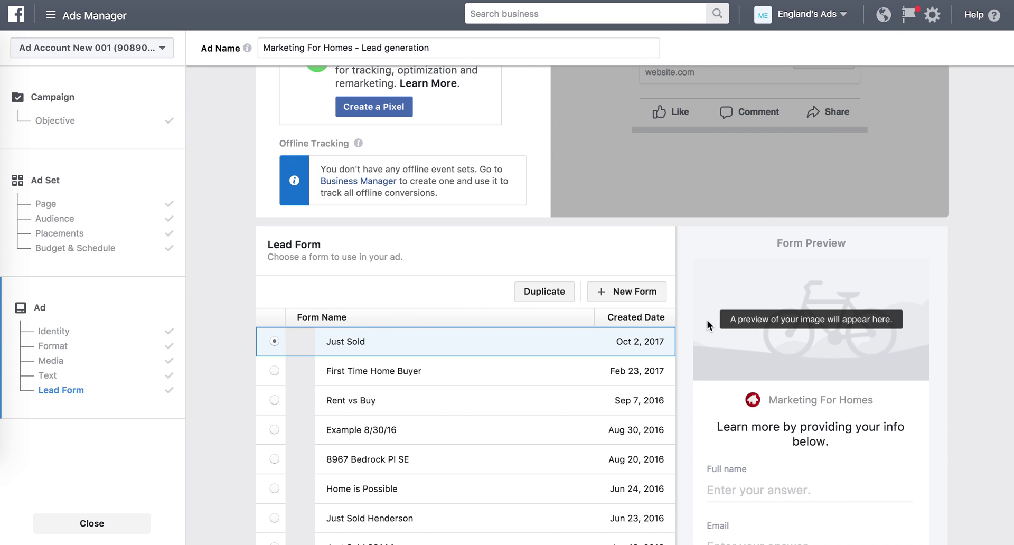
# Confirm the ad and certify compliance with Facebook's housing anti-discrimination policy.
pyautogui.scroll(-5, 740, 319)
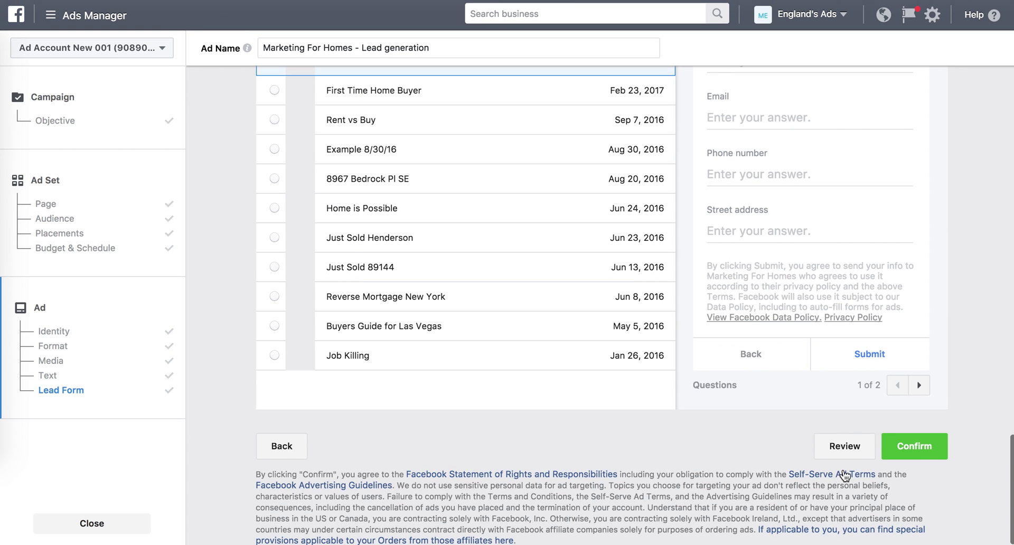
pyautogui.click(914, 447)
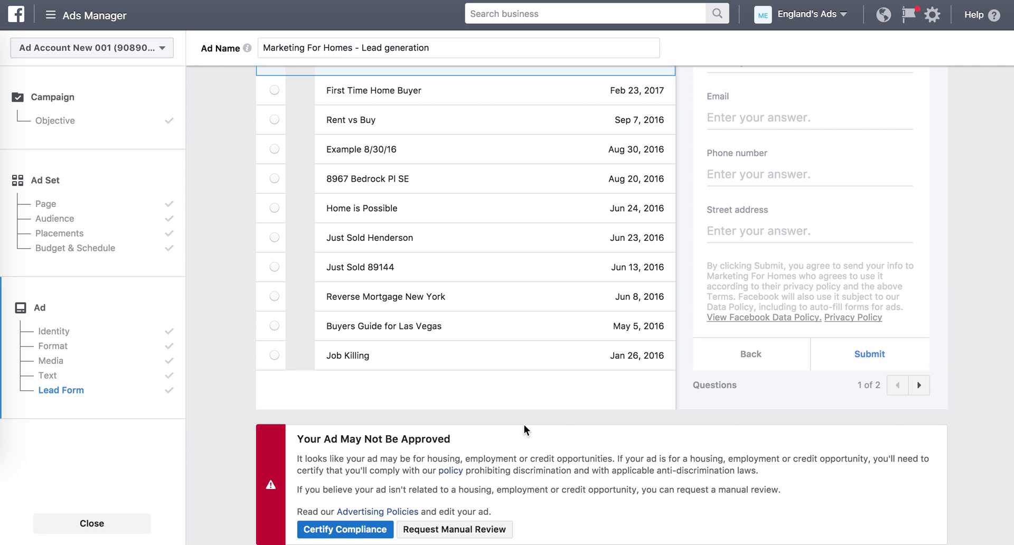
pyautogui.scroll(-2, 372, 409)
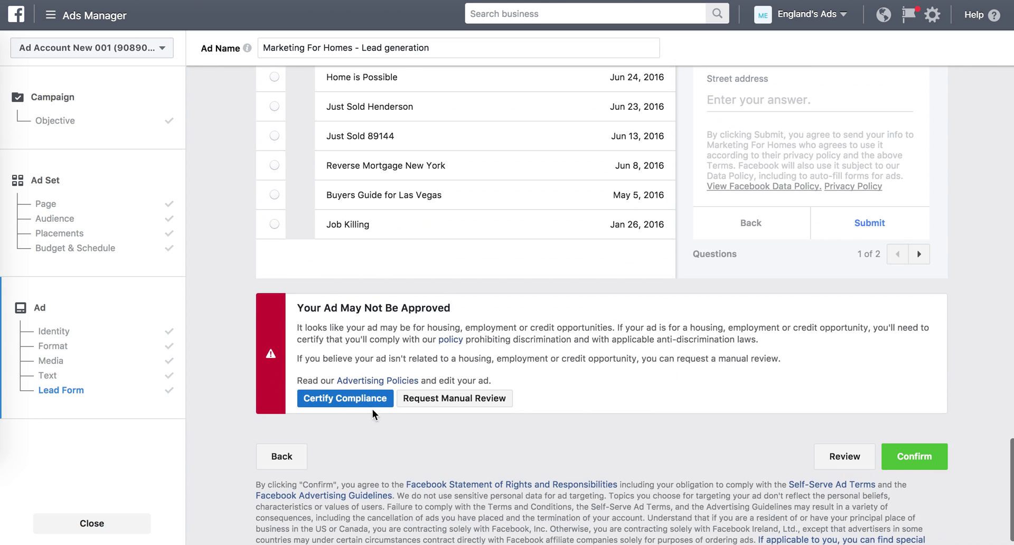
pyautogui.click(340, 404)
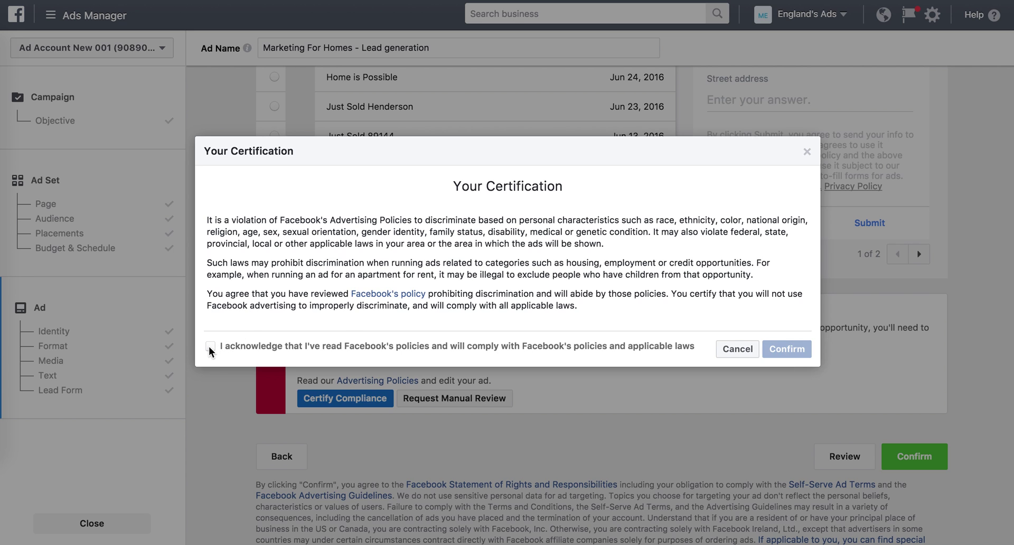
pyautogui.click(211, 349)
pyautogui.click(780, 349)
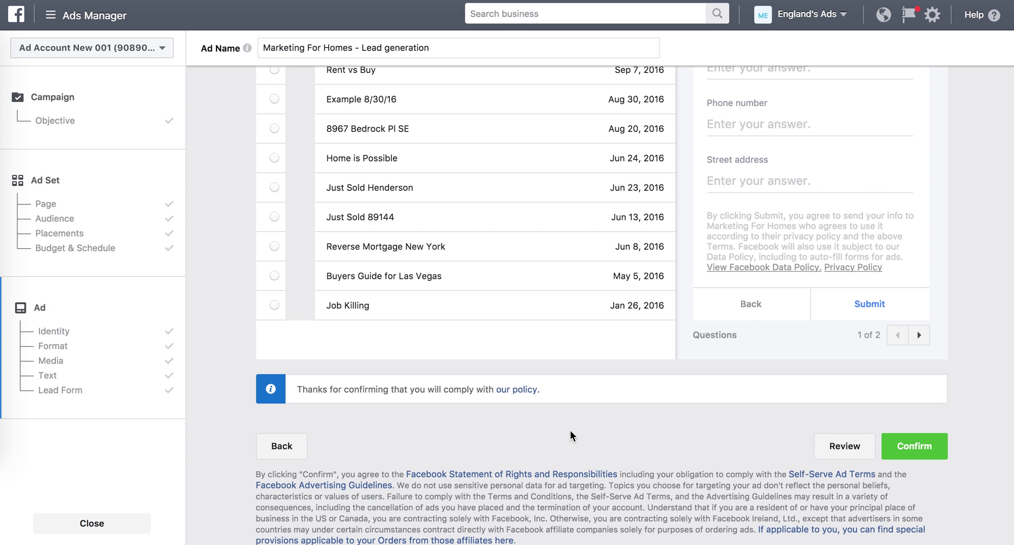
pyautogui.scroll(10, 570, 430)
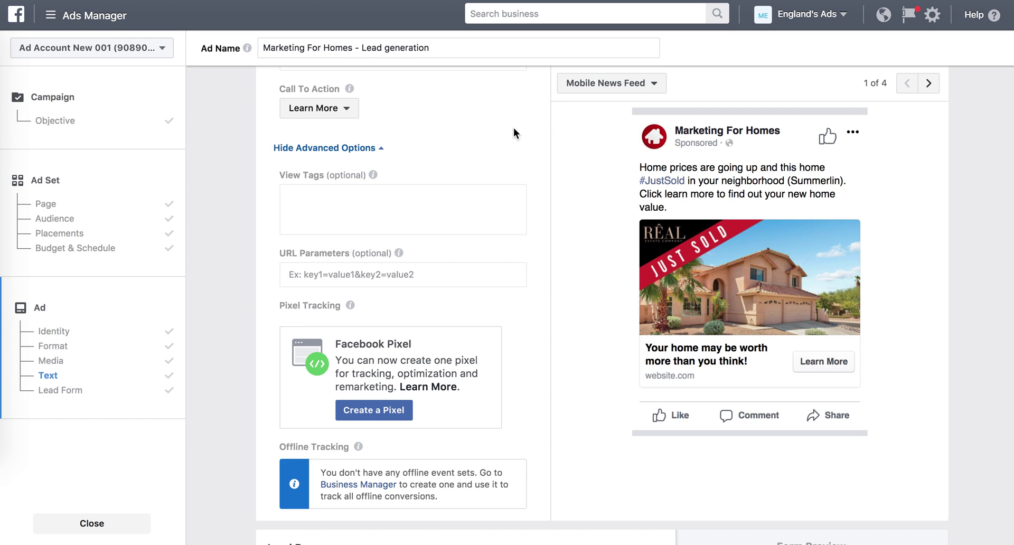
pyautogui.scroll(3, 469, 134)
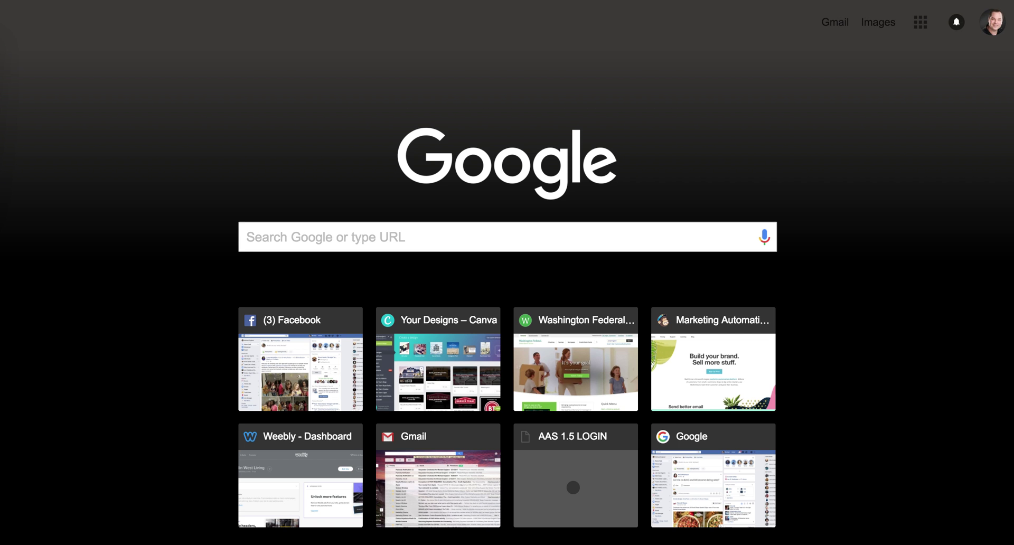
# Load leadsync.me by entering 'leadsy' in the new tab's address bar.
pyautogui.write('lead')
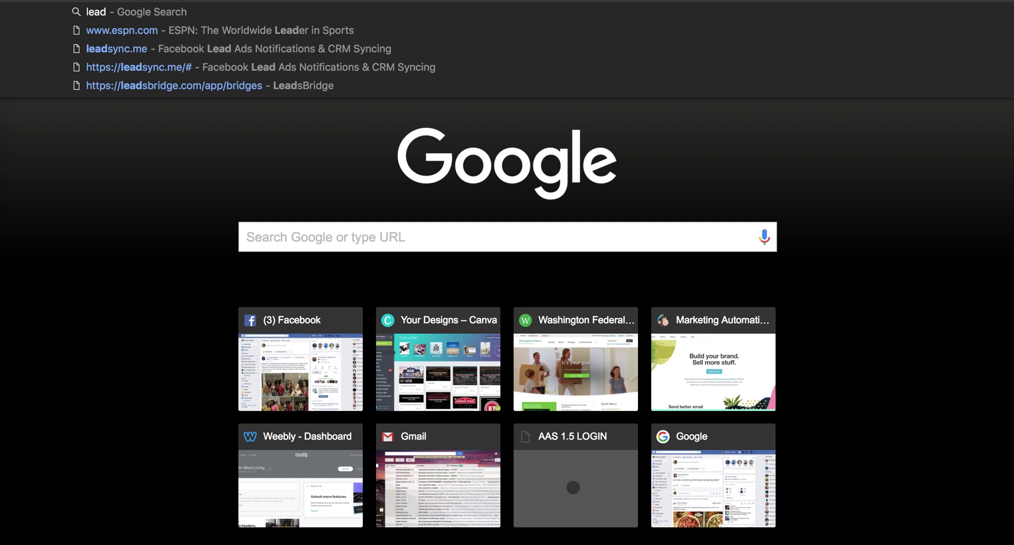
pyautogui.write('sy')
pyautogui.press('Return')
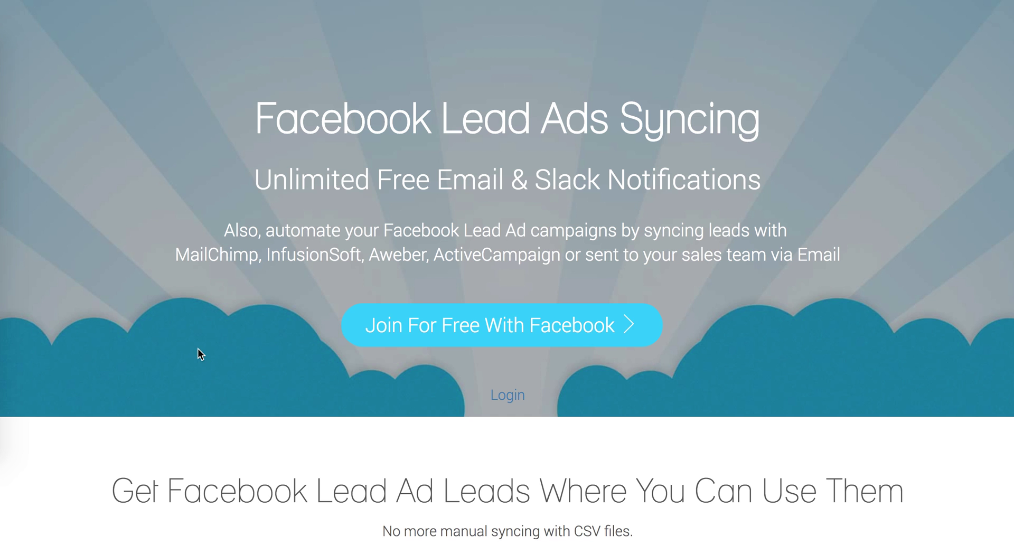
pyautogui.scroll(-3, 197, 349)
pyautogui.scroll(3, 198, 337)
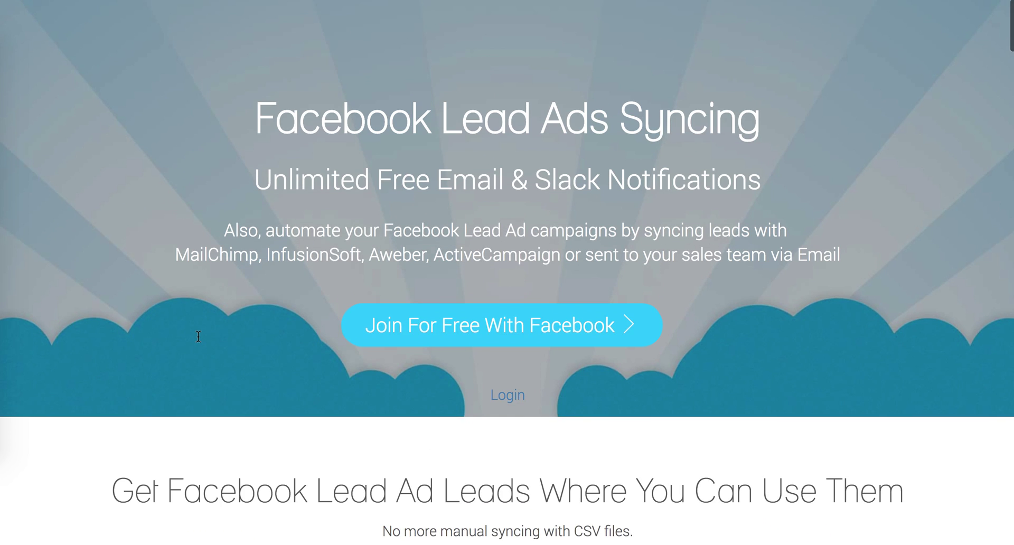